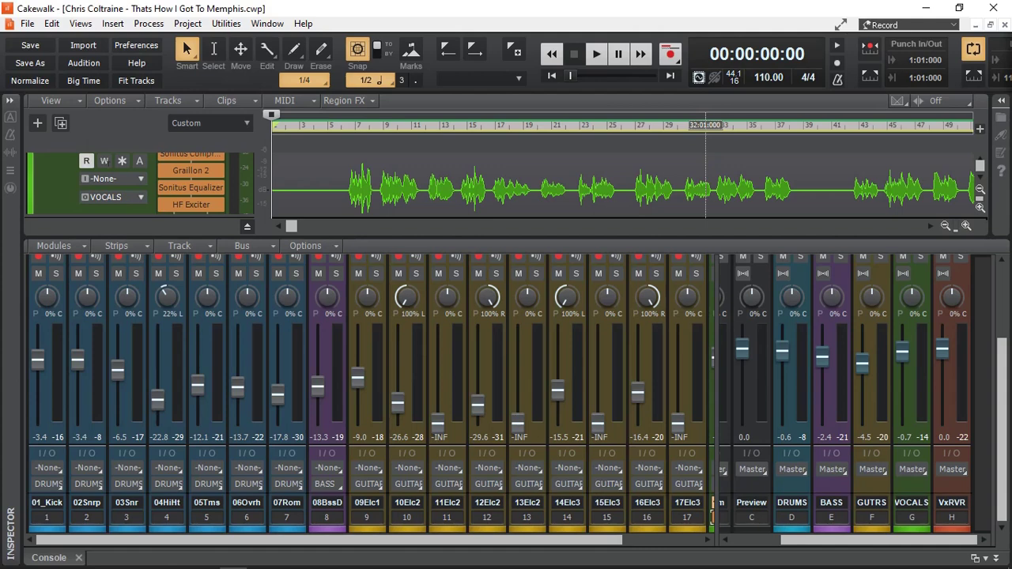
Maximise the Console and scroll it to show strips 3–19 beside the buses
scroll(706, 182, "up", 3)
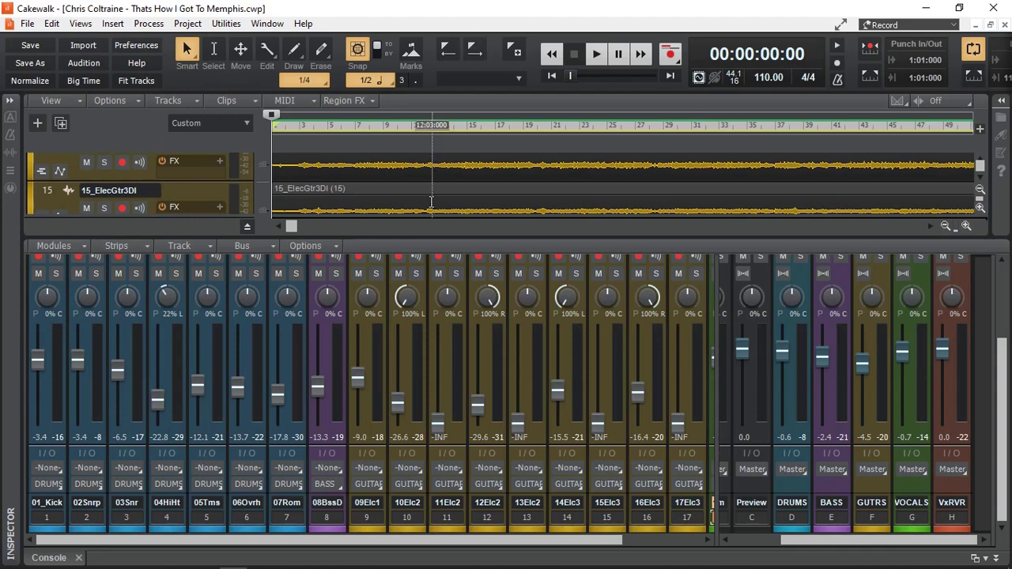
double_click(450, 99)
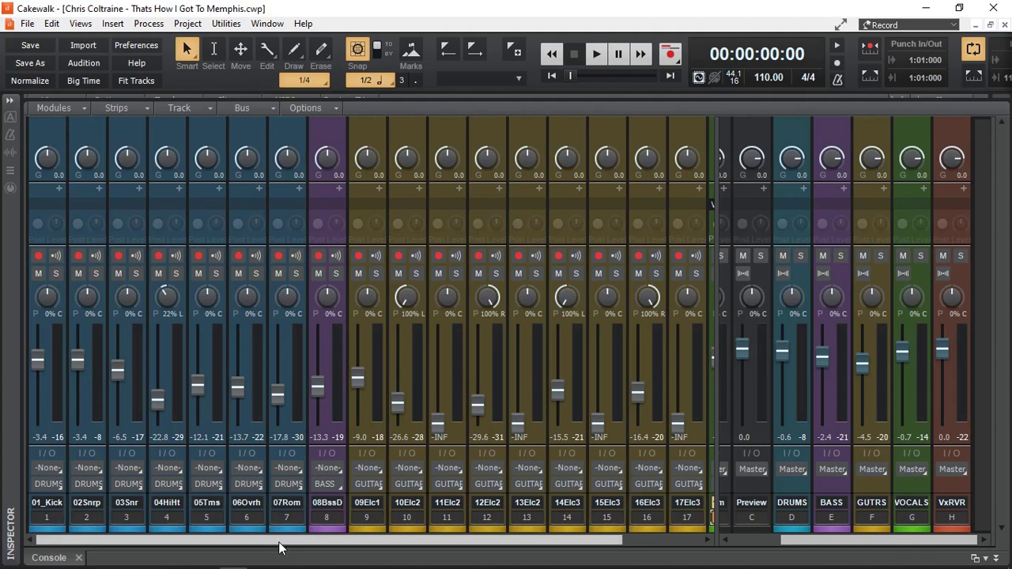
scroll(283, 498, "right", 1)
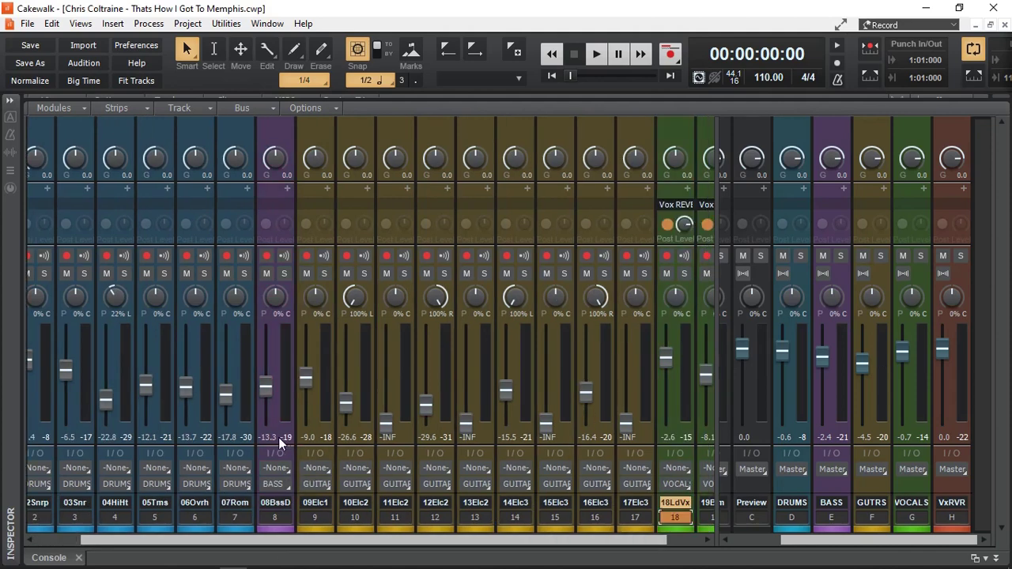
left_click_drag(318, 543, 381, 542)
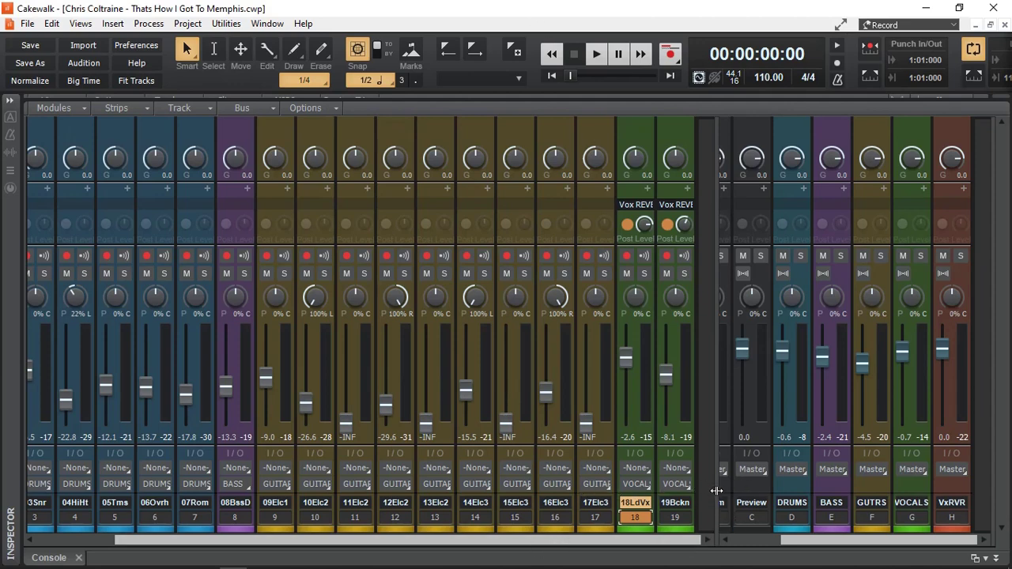
Widen the bus section to reveal Master, leaving the DRUMS and BASS names unchanged
left_click_drag(716, 490, 485, 487)
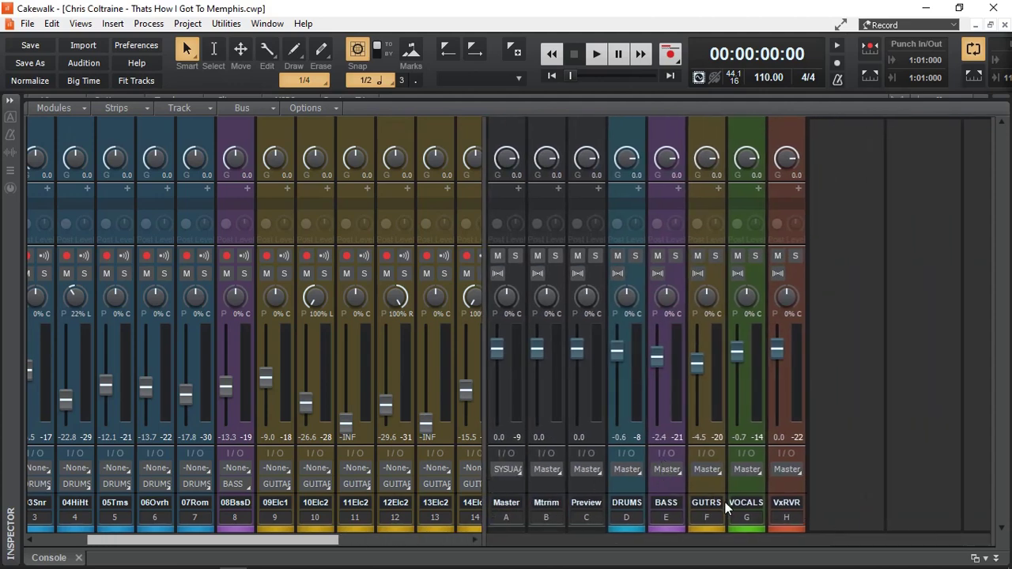
double_click(625, 501)
key("Tab")
key("Tab")
key("Tab")
key("Tab")
Give the Master bus strip a custom red colour
left_click(585, 486)
left_click(547, 482)
left_click(508, 487)
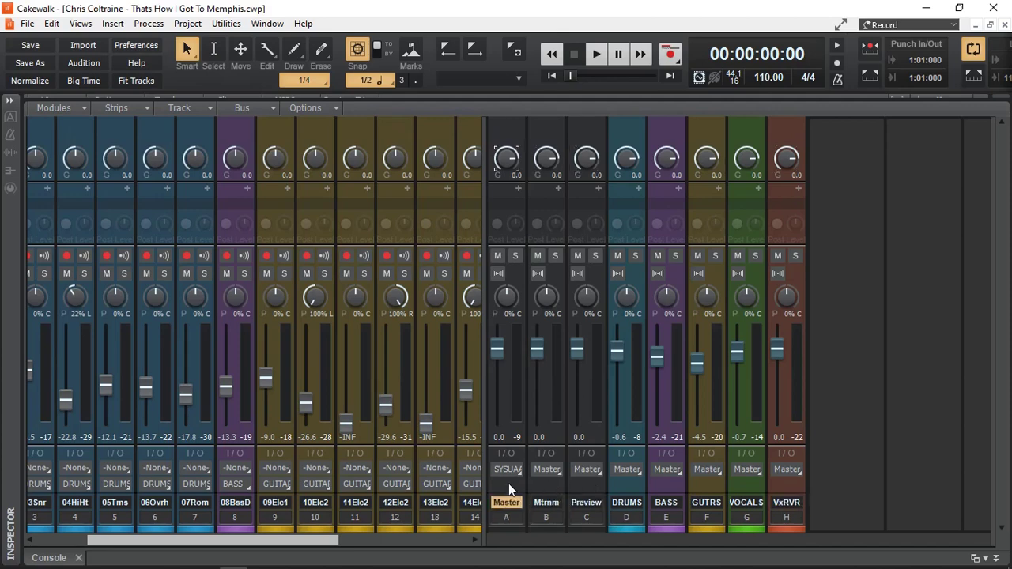
left_click(506, 527)
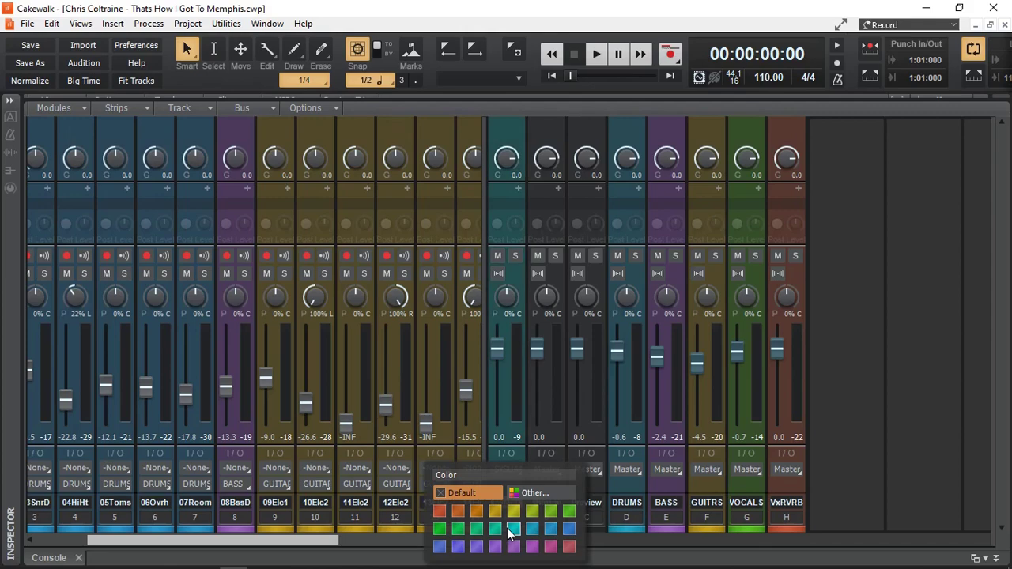
left_click(528, 492)
left_click(354, 331)
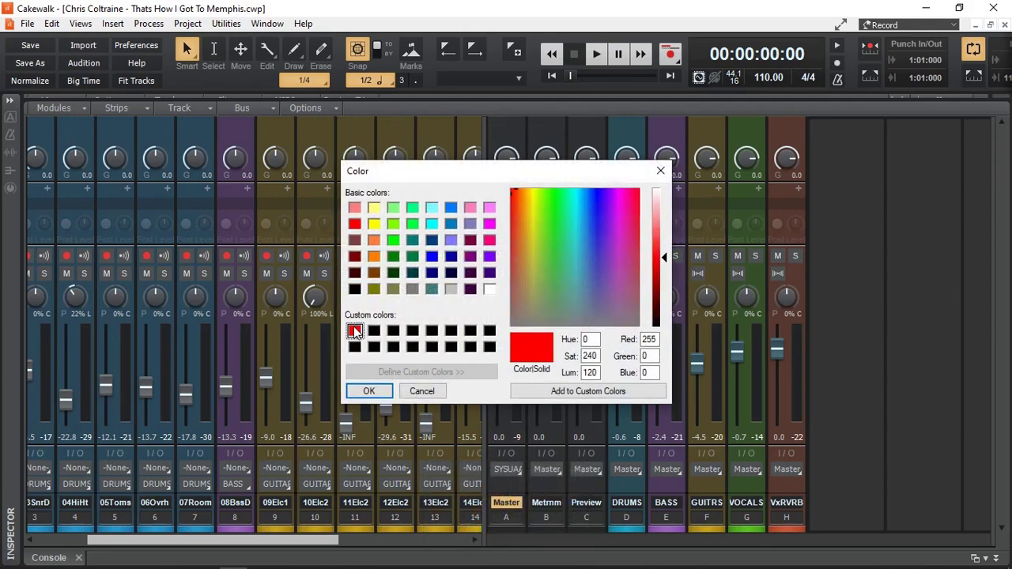
left_click(368, 391)
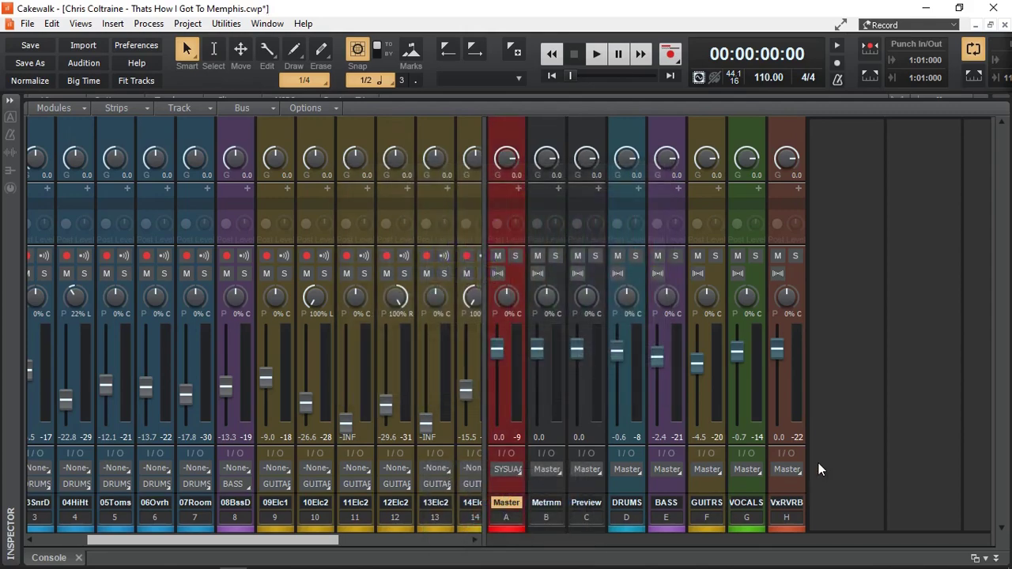
Widen the console's track section so tracks 1 to 18LdVx show beside the buses
left_click_drag(484, 500, 585, 500)
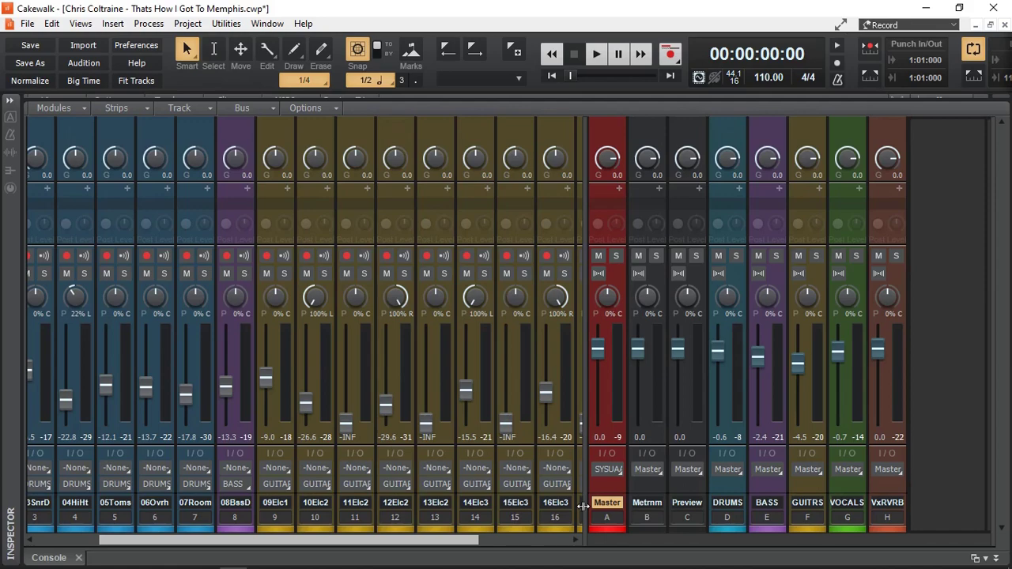
left_click_drag(583, 505, 709, 509)
left_click_drag(645, 543, 451, 551)
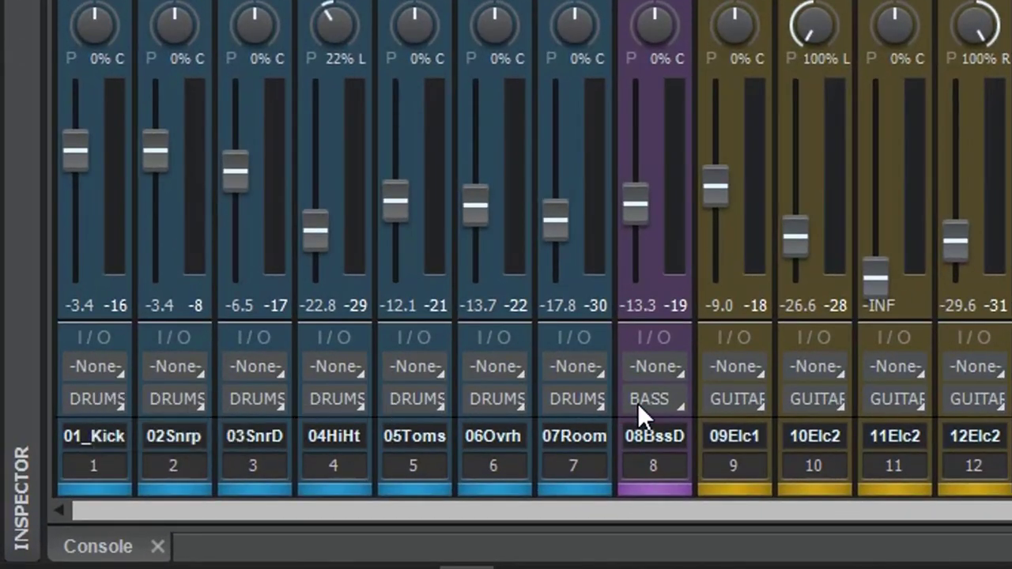
left_click_drag(700, 520, 733, 522)
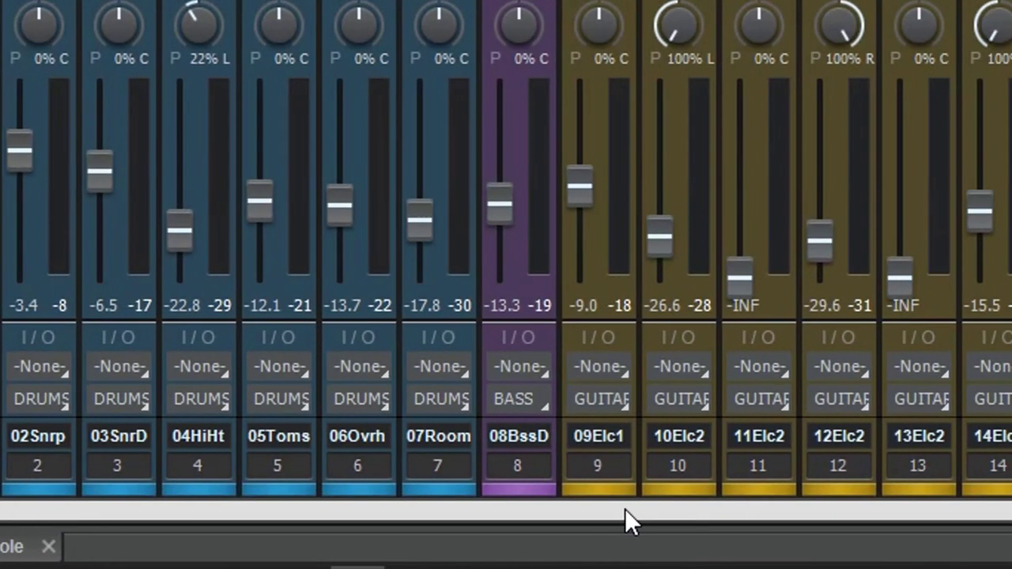
left_click_drag(624, 509, 267, 458)
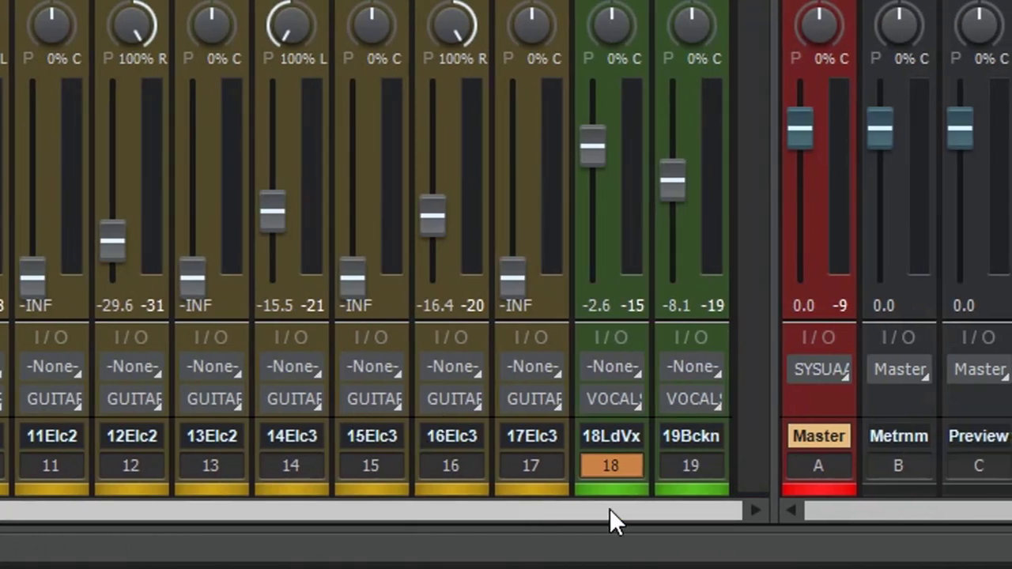
left_click_drag(805, 516, 1011, 514)
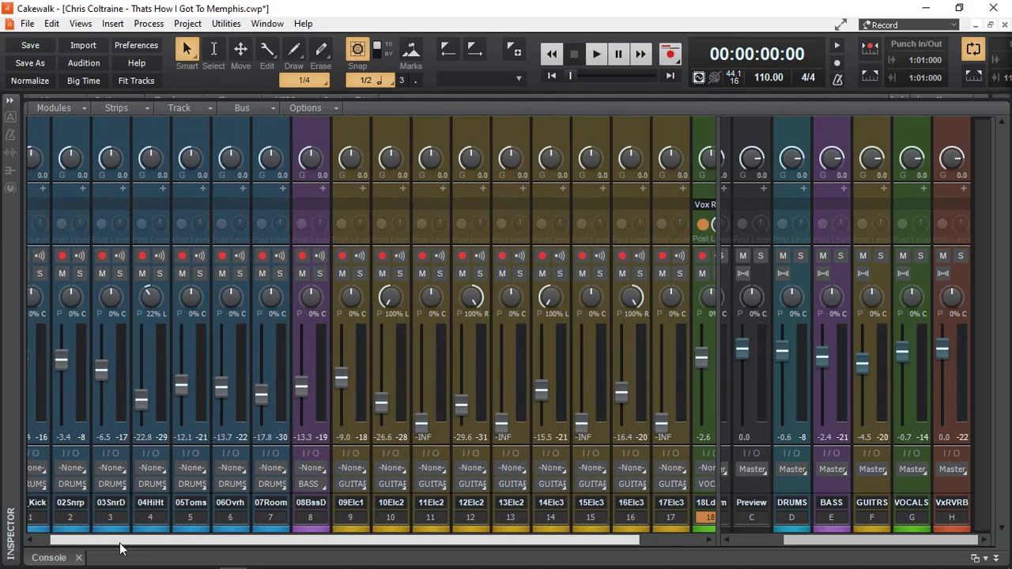
Scroll the console strips and select the 08BssD bass track
left_click_drag(121, 539, 190, 542)
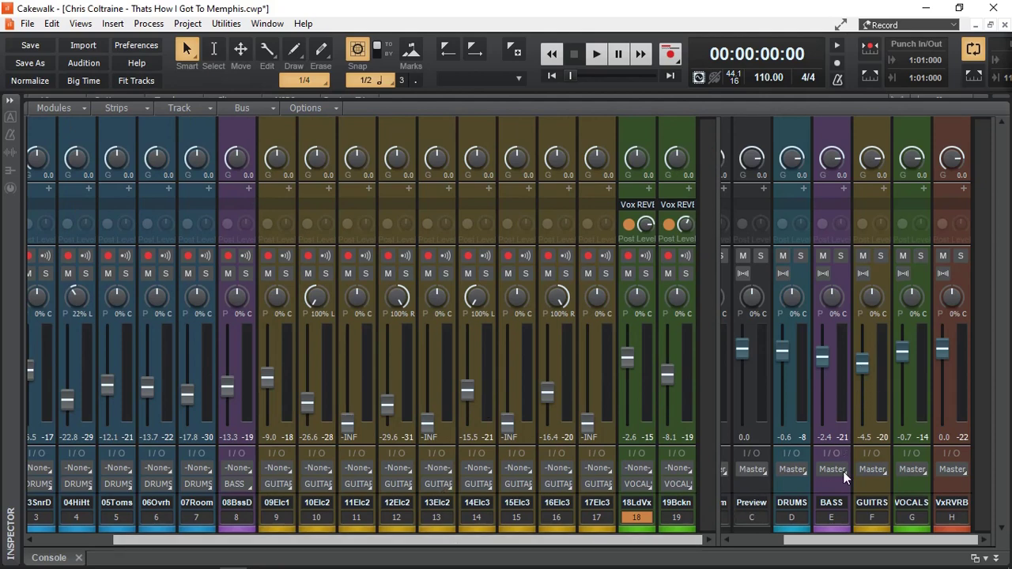
mouse_move(859, 401)
left_click(244, 433)
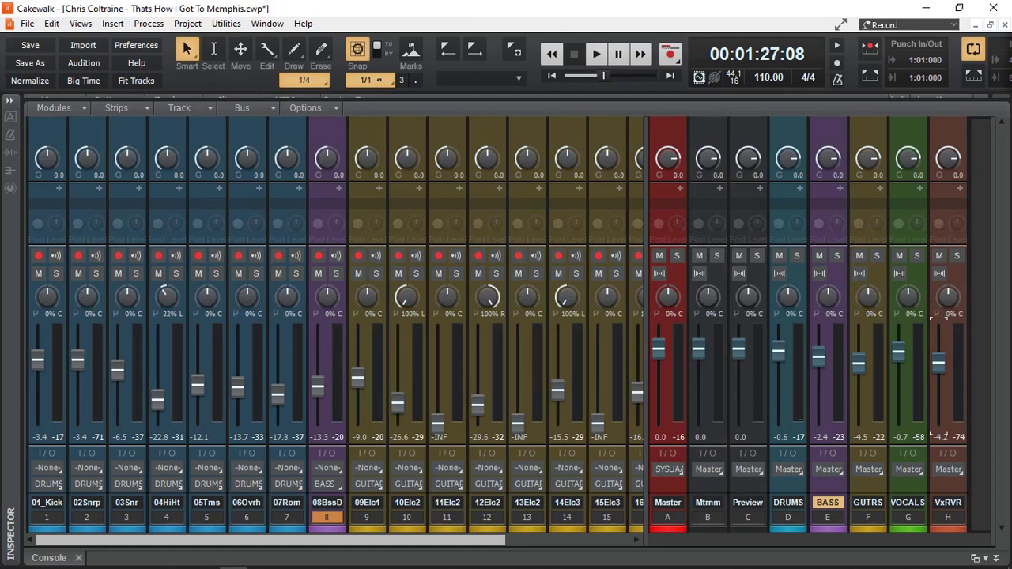
key("space")
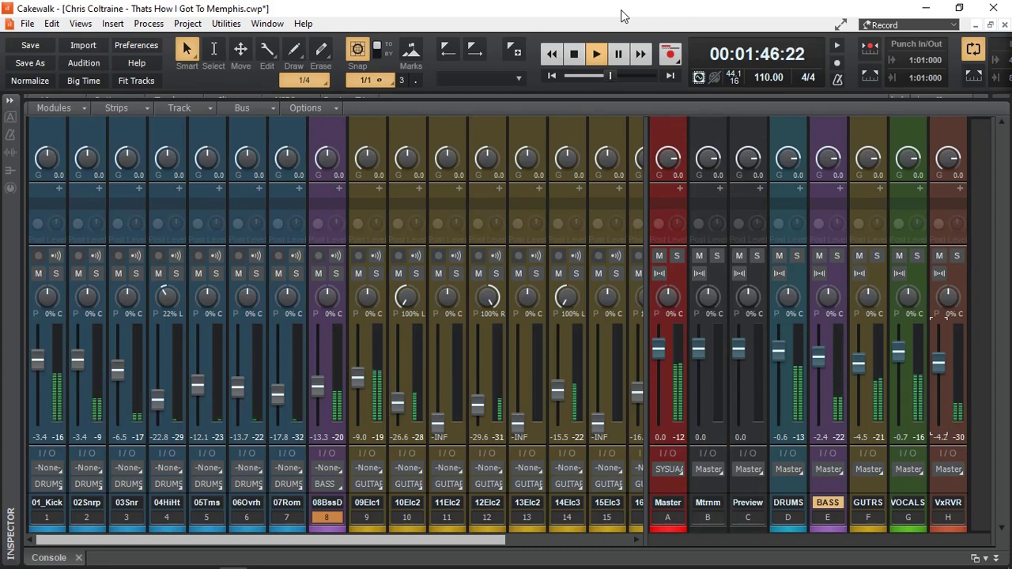
key("space")
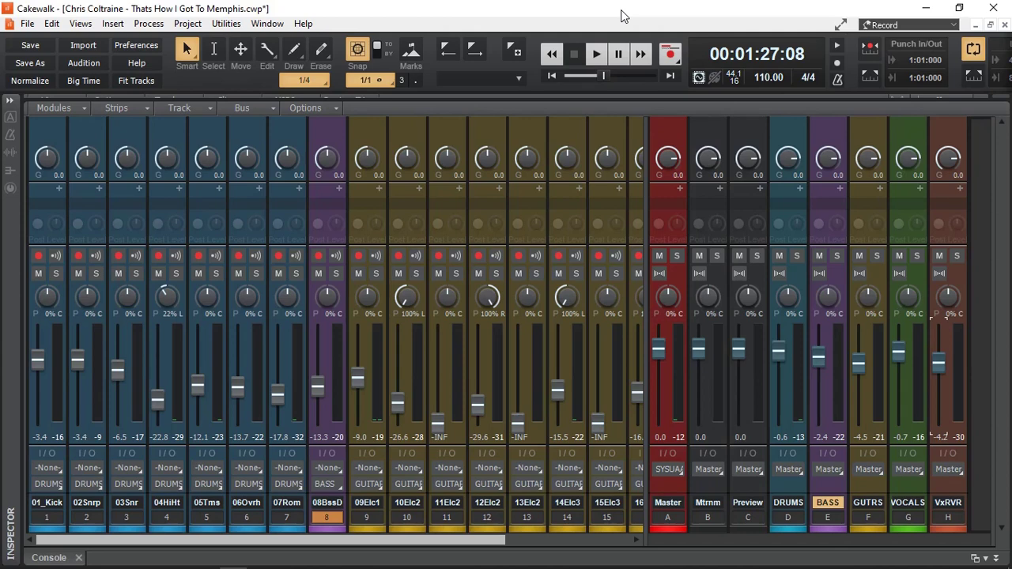
In Track view, zoom in, solo 18_LeadVox and play it from the project start
key("d")
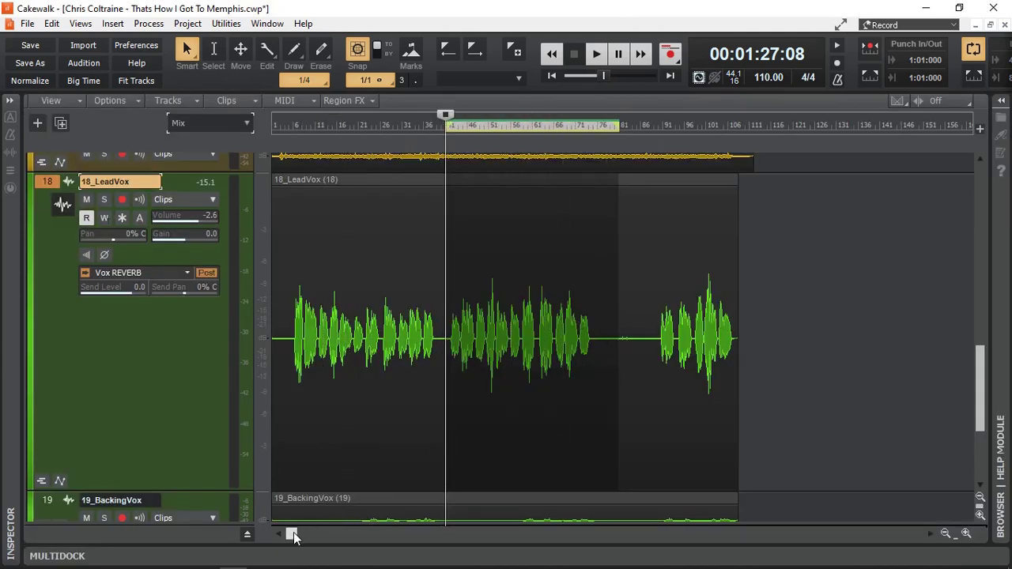
left_click_drag(283, 110, 287, 132)
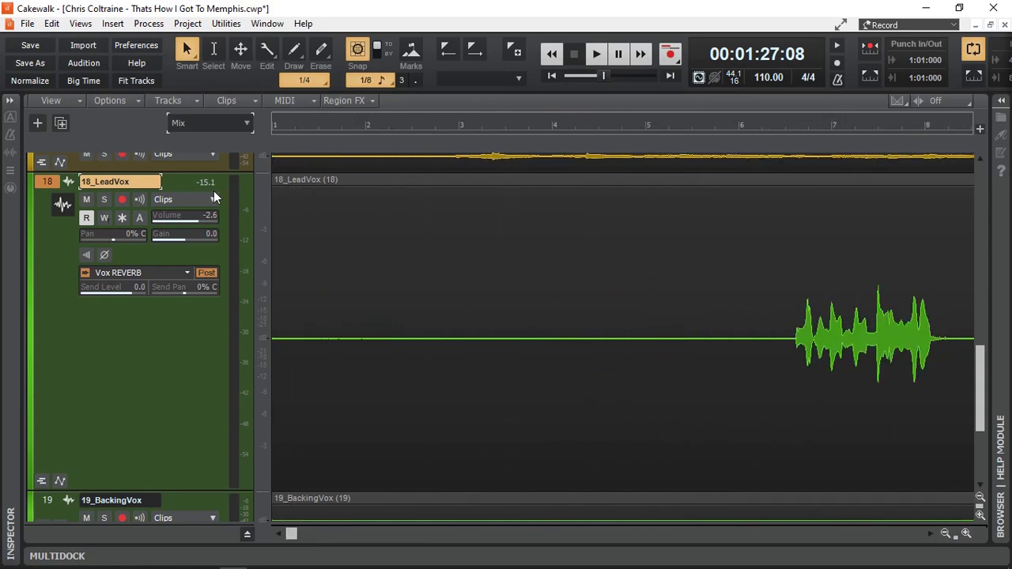
left_click(104, 199)
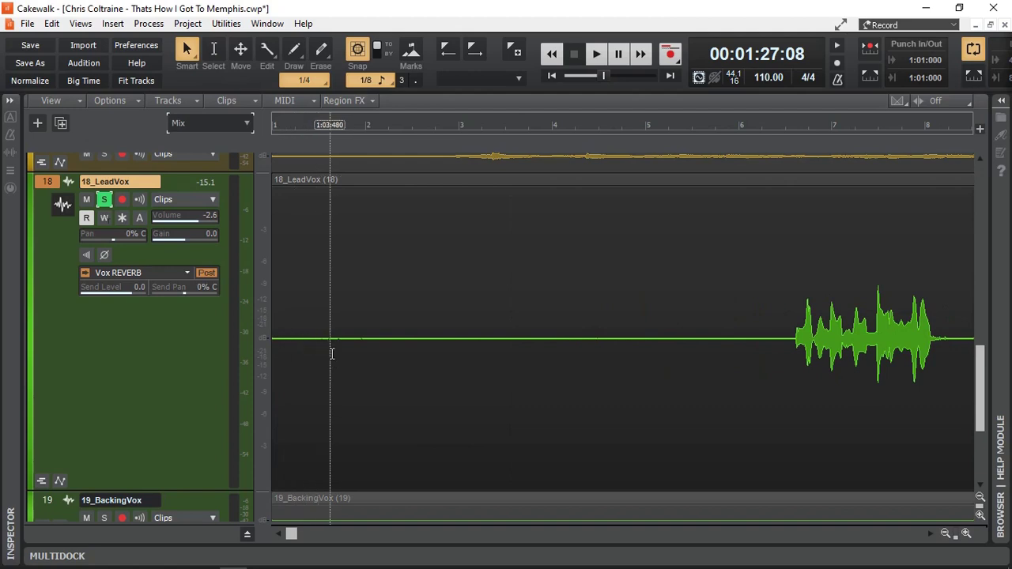
left_click(551, 75)
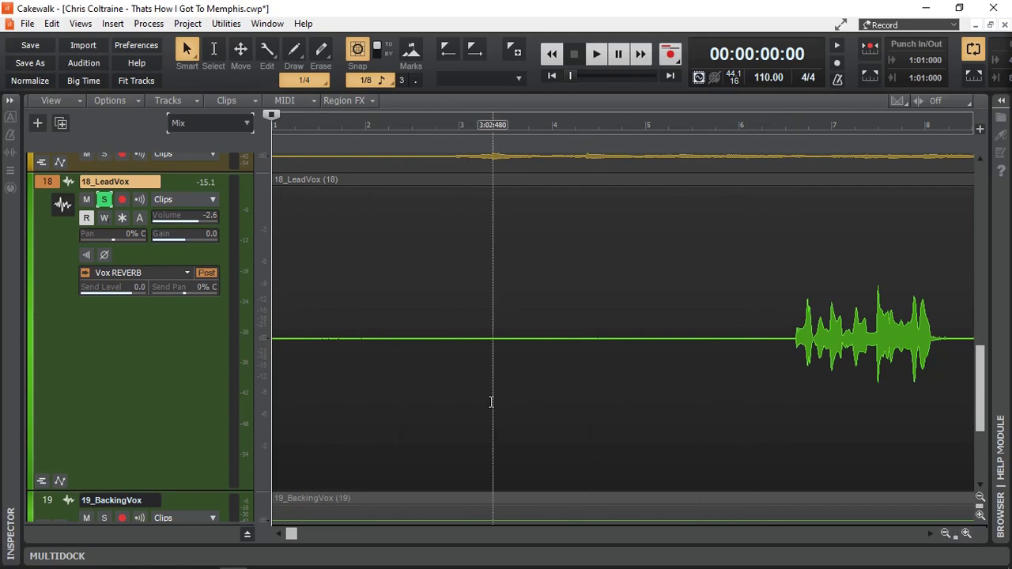
key("space")
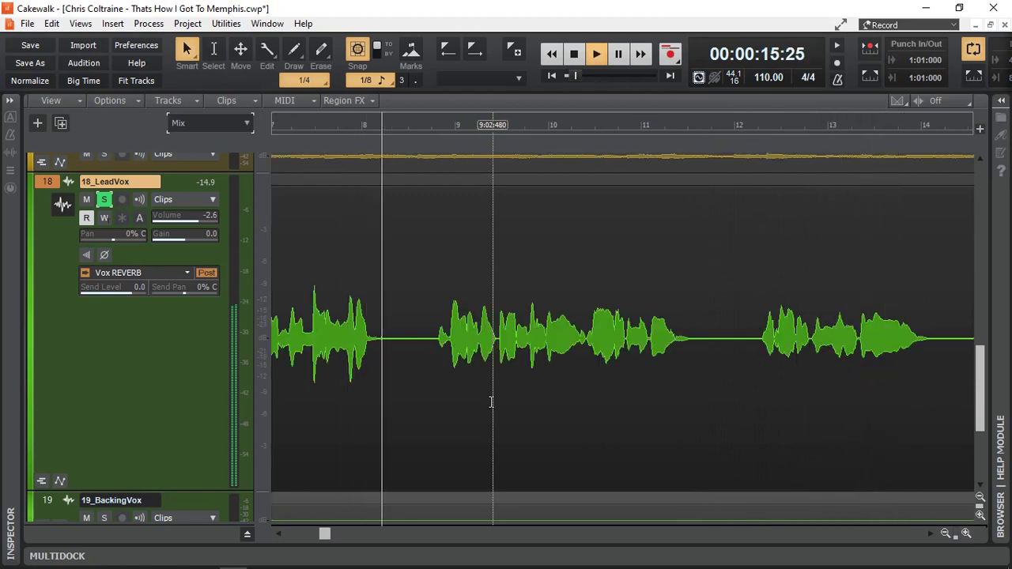
key("space")
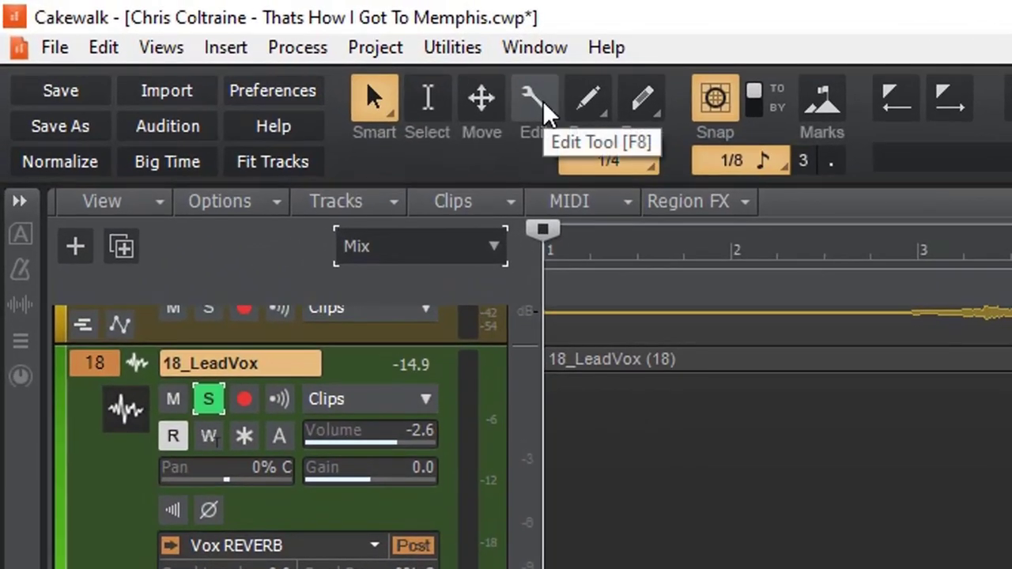
Switch to split mode and remove the silence before the lead vocal begins
right_click(533, 108)
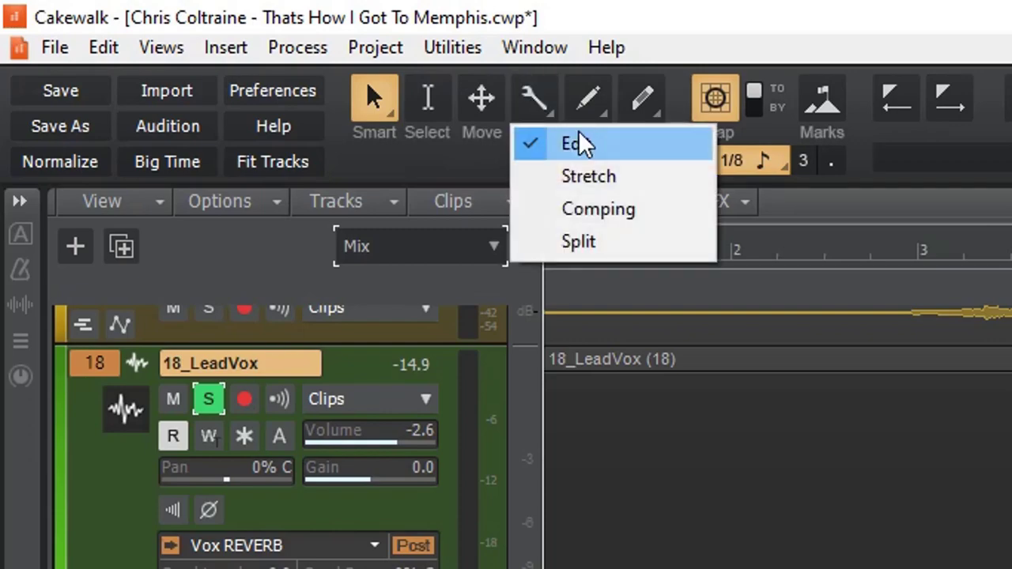
left_click(581, 249)
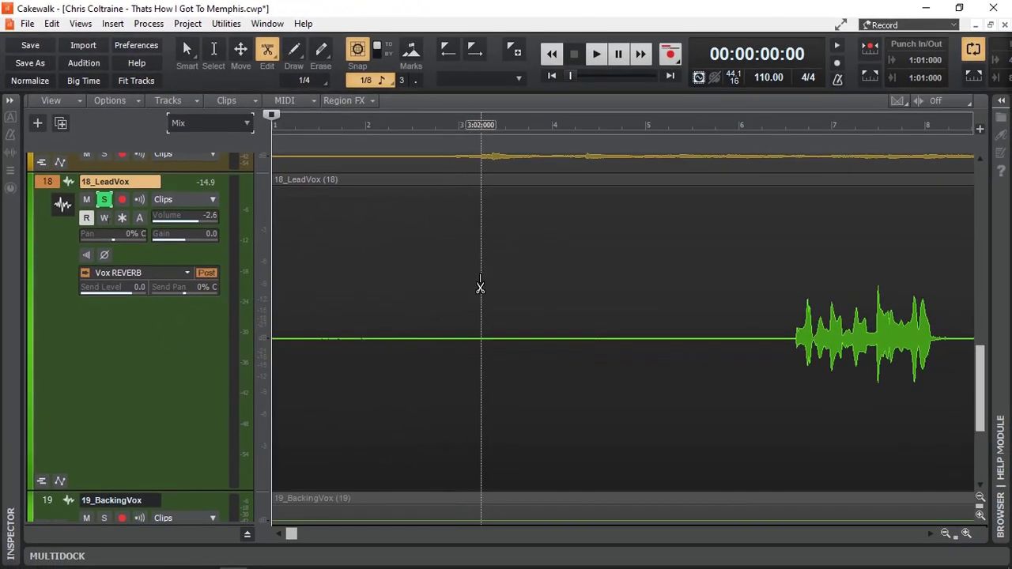
left_click(786, 362)
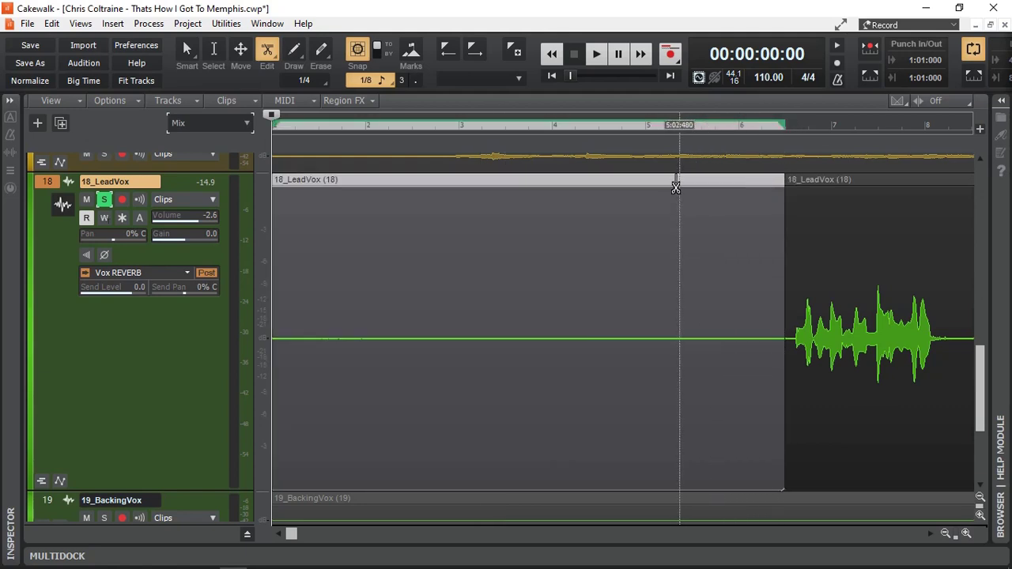
key("Delete")
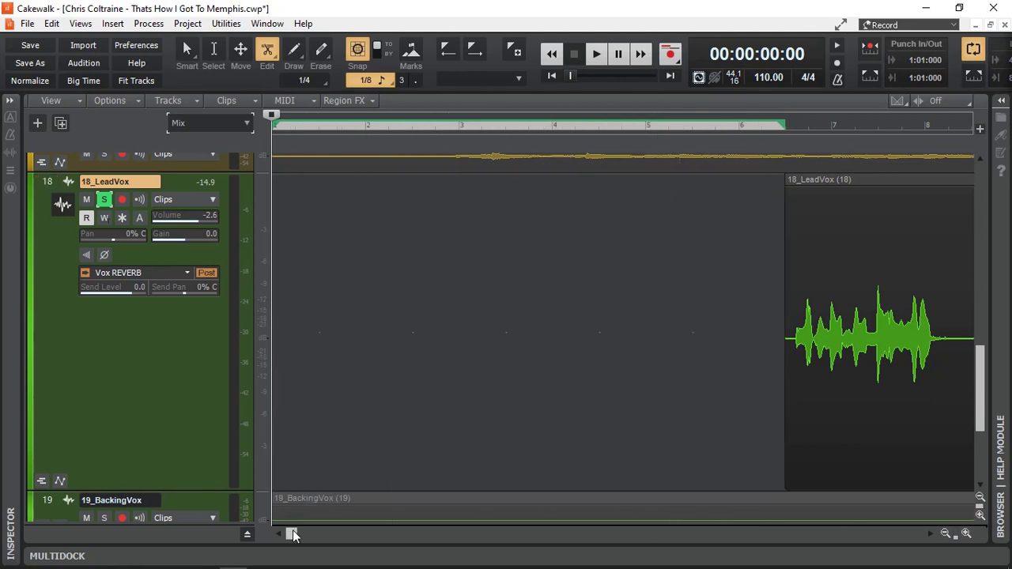
Split out and delete the silent stretch between the first vocal phrases
left_click_drag(290, 534, 453, 516)
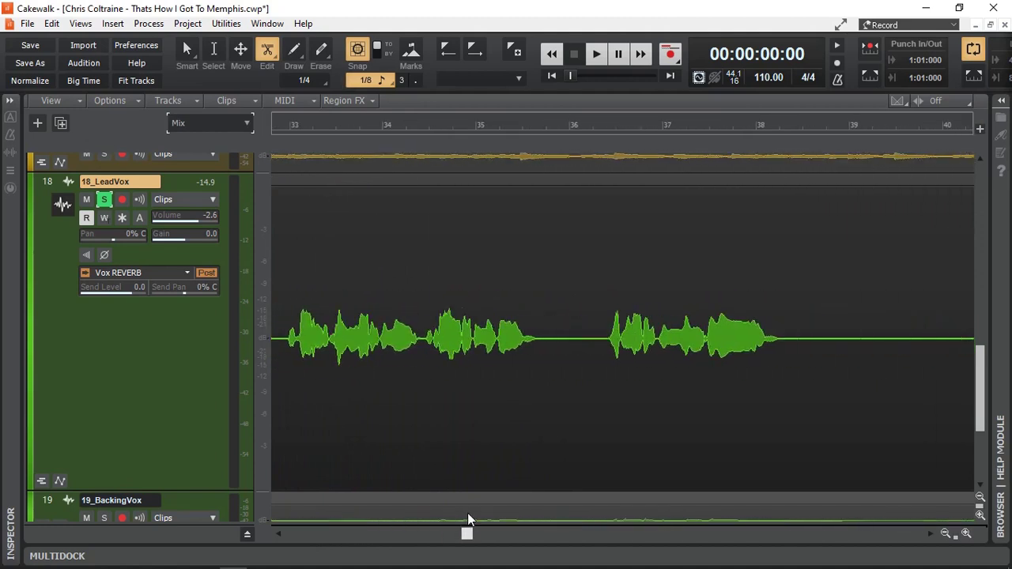
left_click_drag(467, 519, 487, 518)
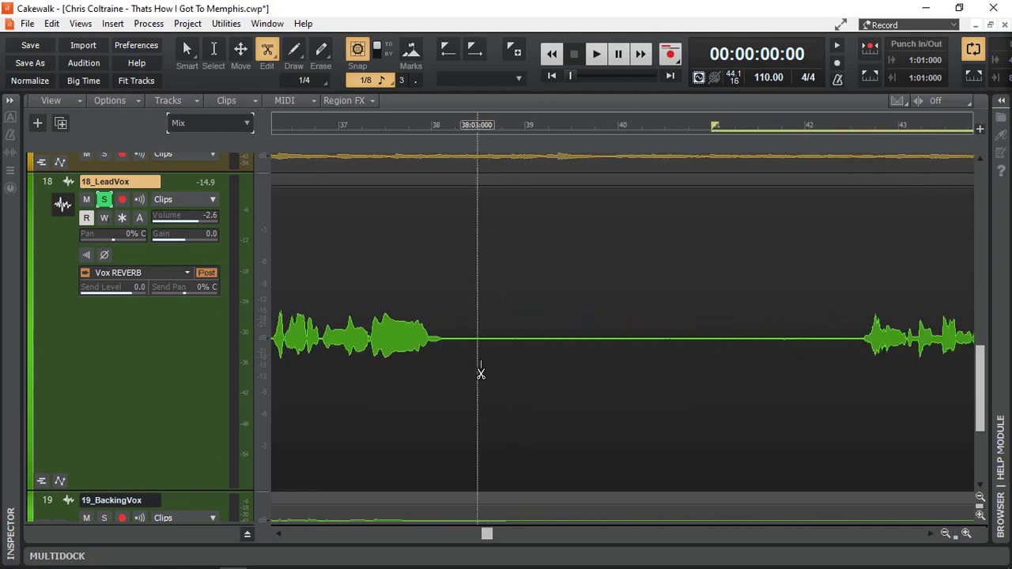
left_click(453, 373)
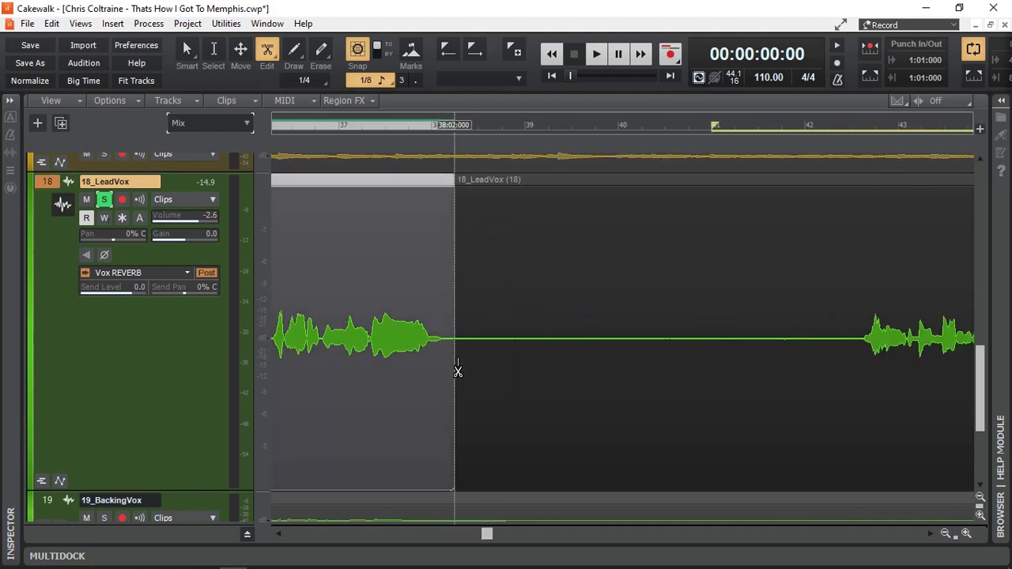
left_click(848, 372)
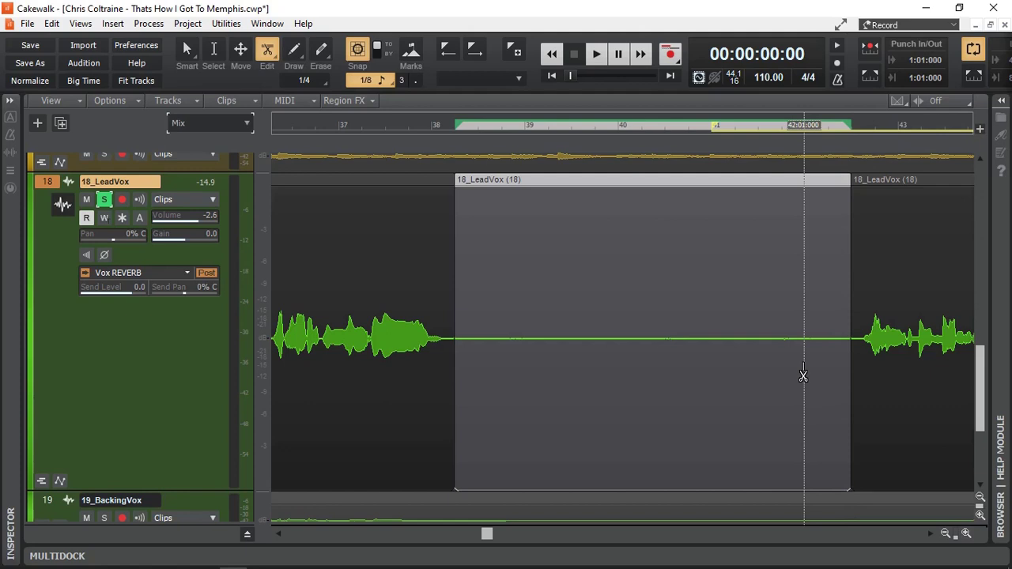
key("Delete")
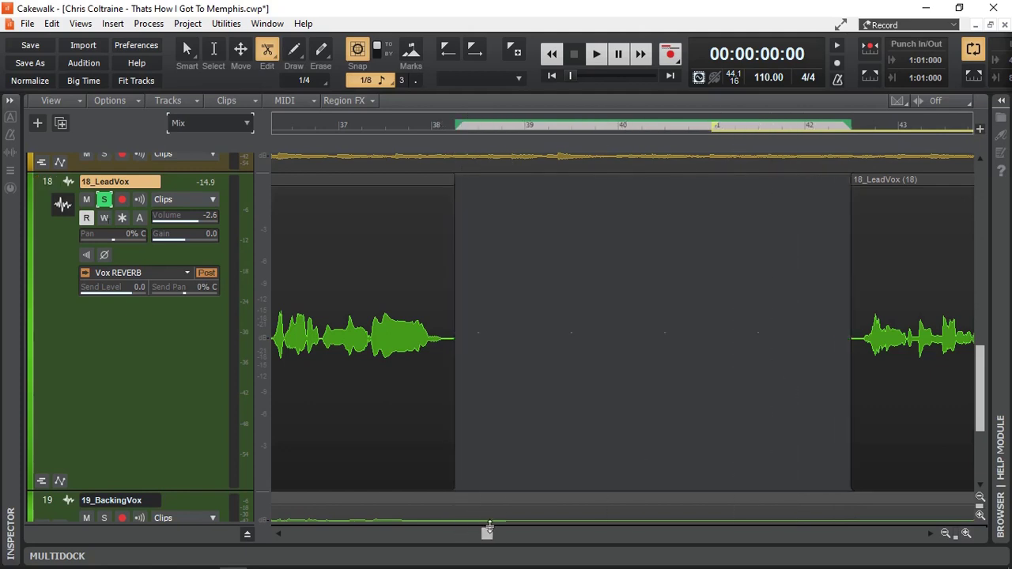
Split out and delete the next silent gap before the following vocal phrase
left_click_drag(489, 524, 693, 513)
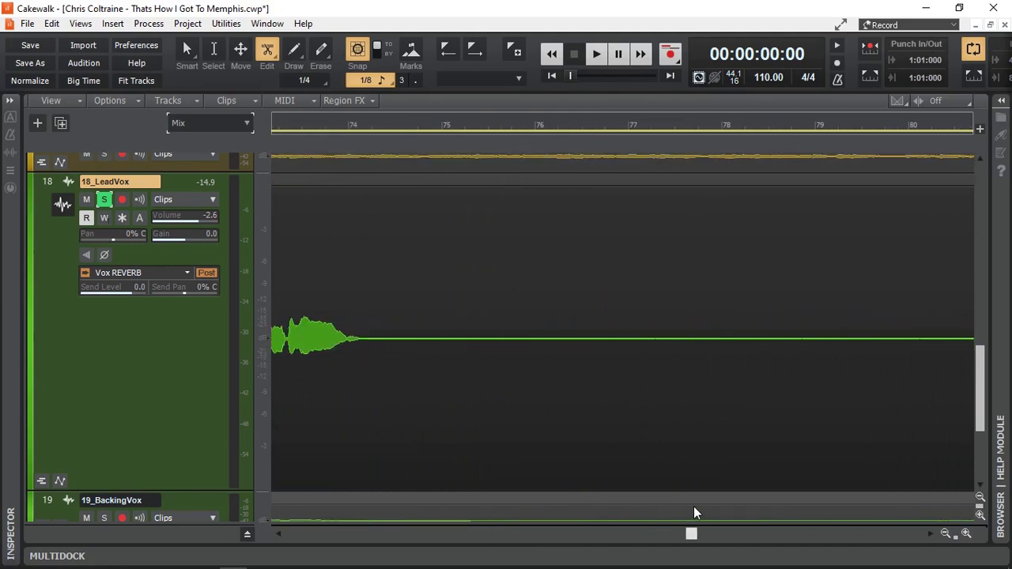
left_click(370, 372)
left_click_drag(690, 535, 759, 535)
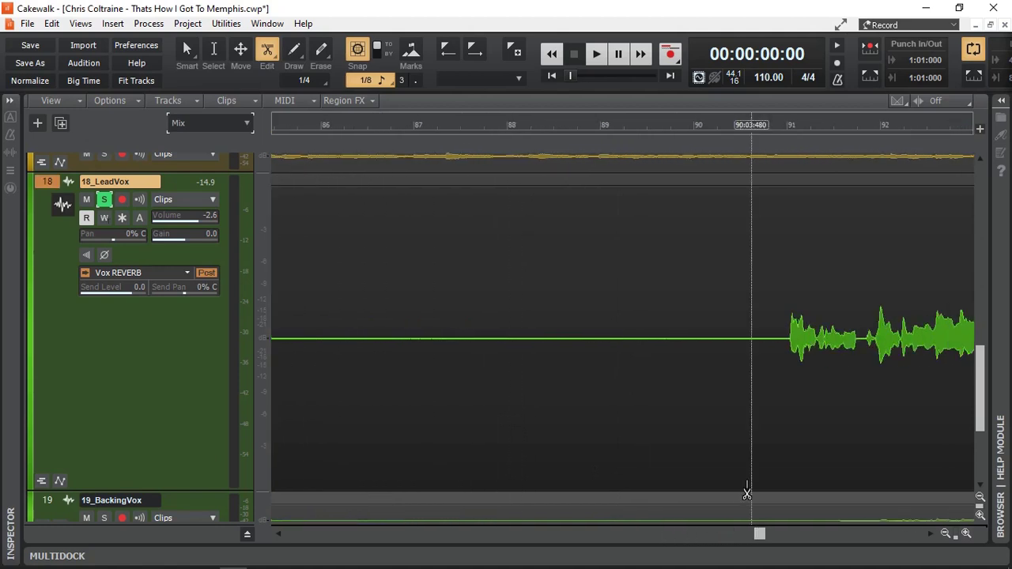
left_click(777, 392)
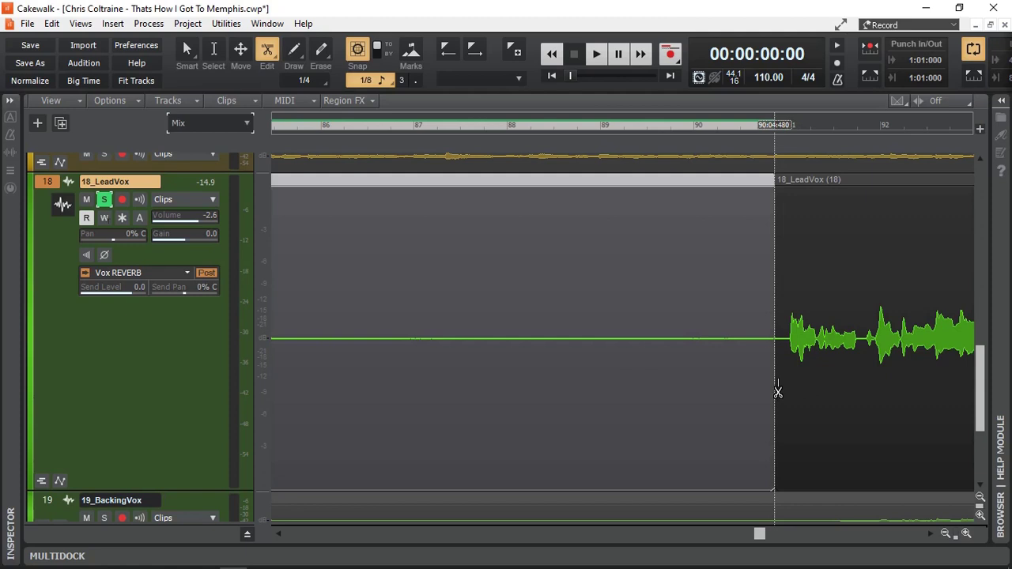
key("Delete")
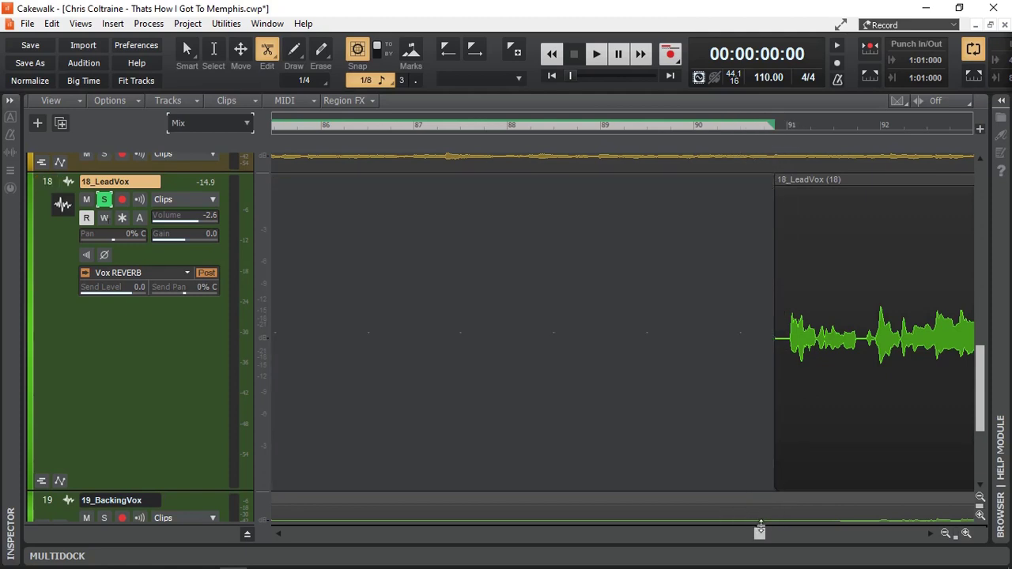
left_click_drag(767, 535, 858, 522)
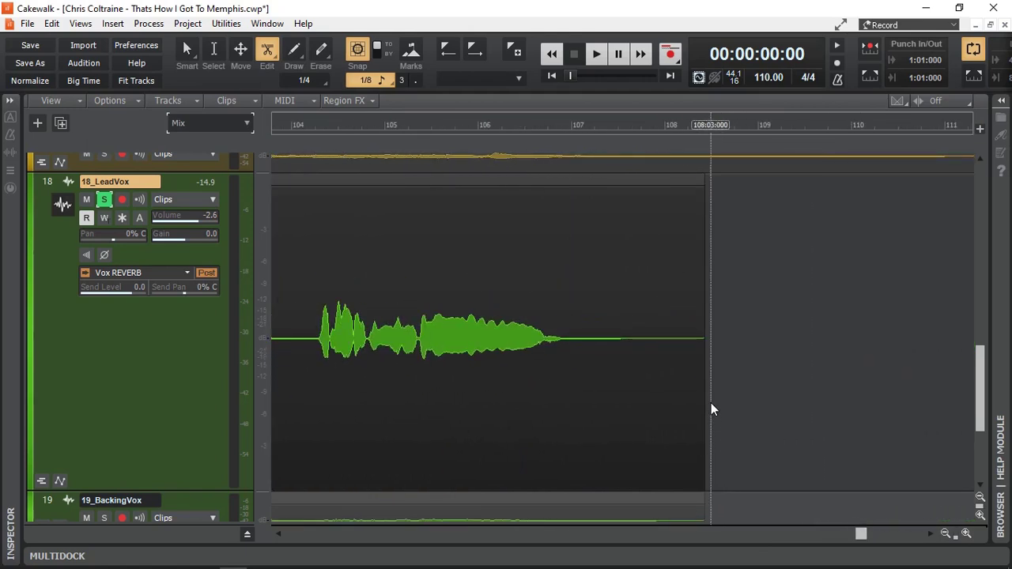
Trim the last 18_LeadVox clip's end with the Smart tool and add a fade-out
key("F5")
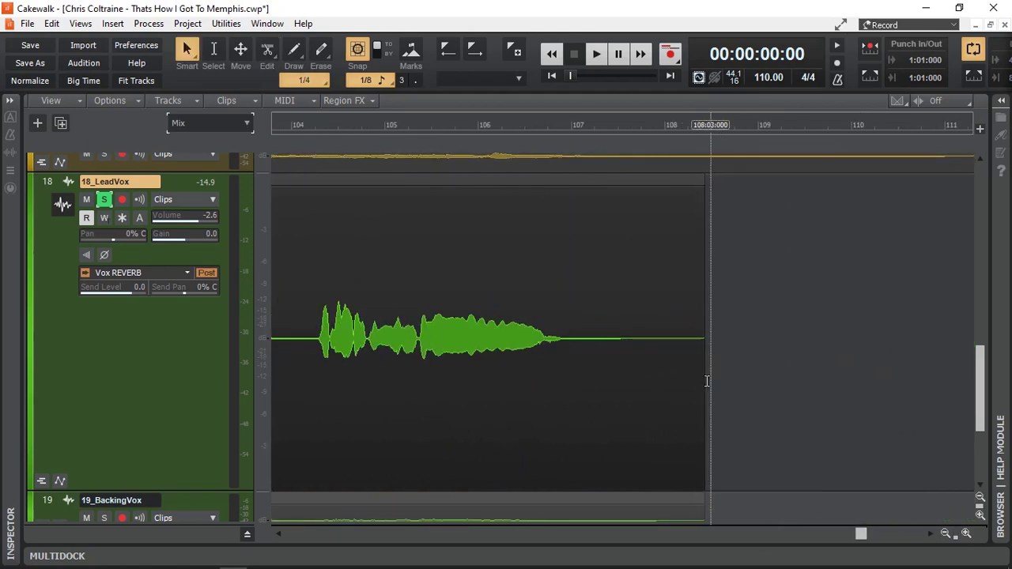
left_click_drag(704, 381, 617, 379)
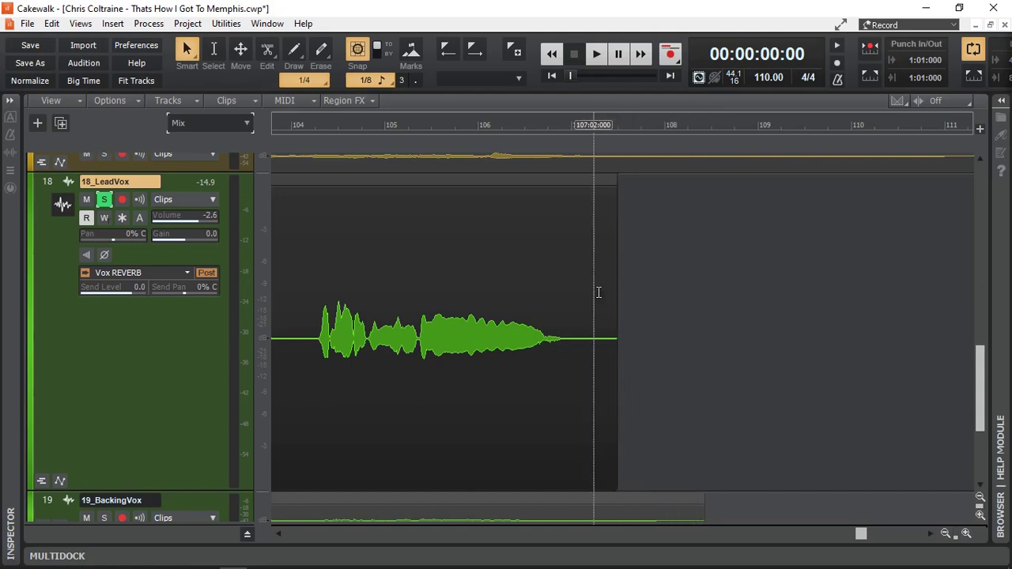
left_click_drag(610, 188, 557, 197)
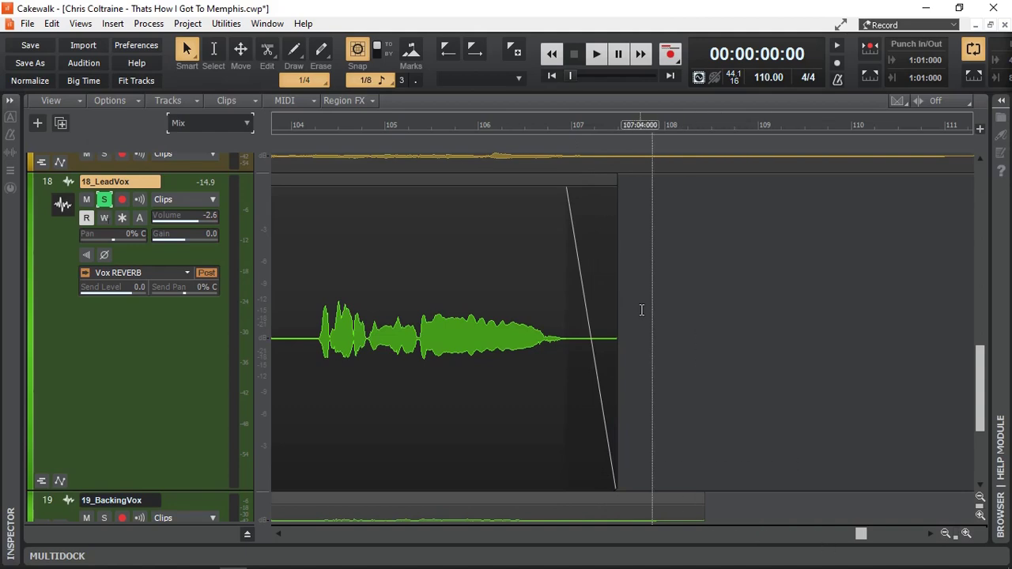
left_click_drag(863, 535, 810, 535)
left_click_drag(577, 116, 625, 118)
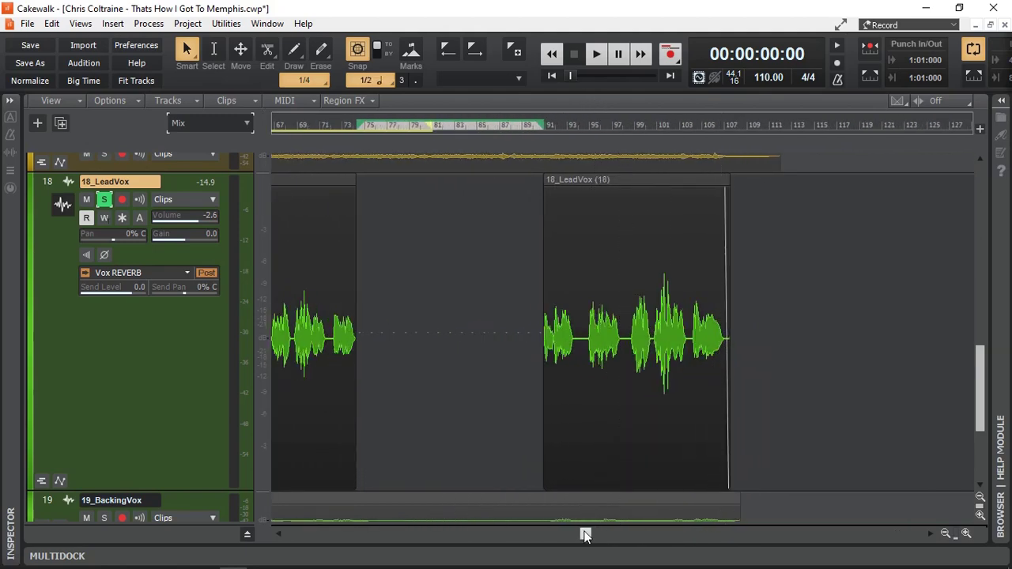
left_click_drag(585, 535, 245, 536)
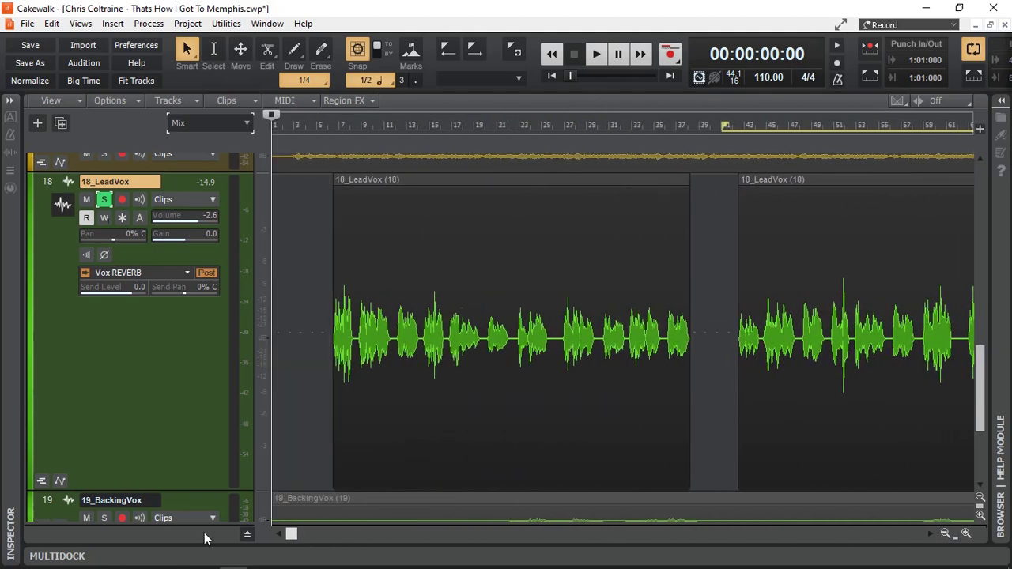
left_click_drag(981, 411, 986, 295)
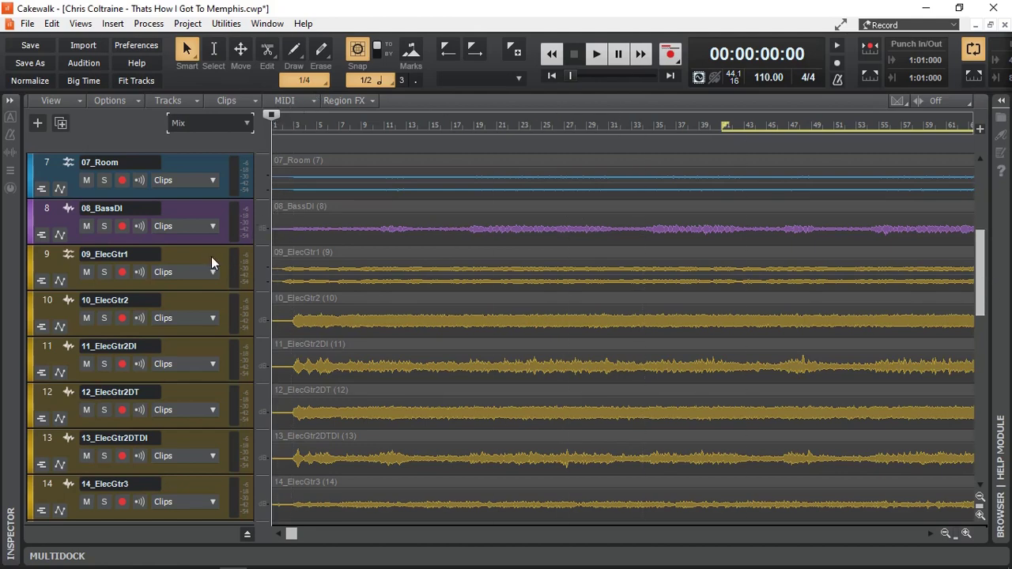
Solo 09_ElecGtr1 instead of 18_LeadVox, zoom to its start and audition it
left_click(103, 272)
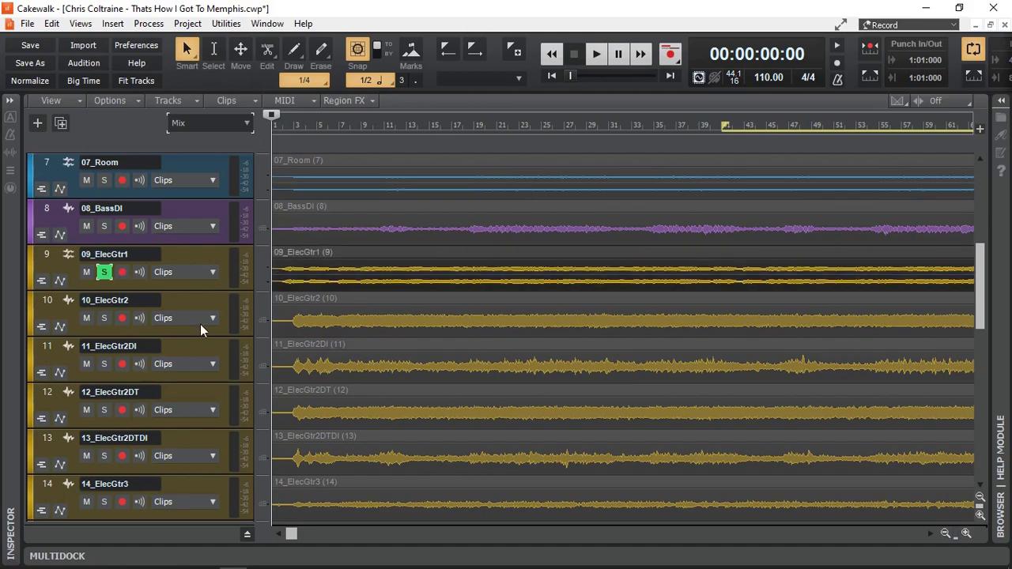
scroll(199, 325, "down", 7)
left_click(106, 352)
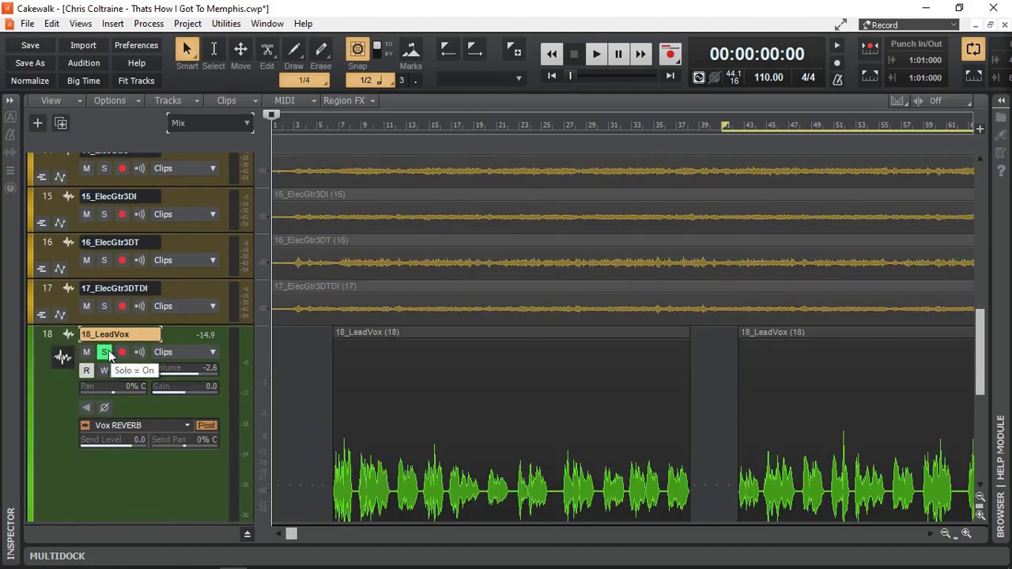
left_click(106, 352)
scroll(222, 330, "up", 8)
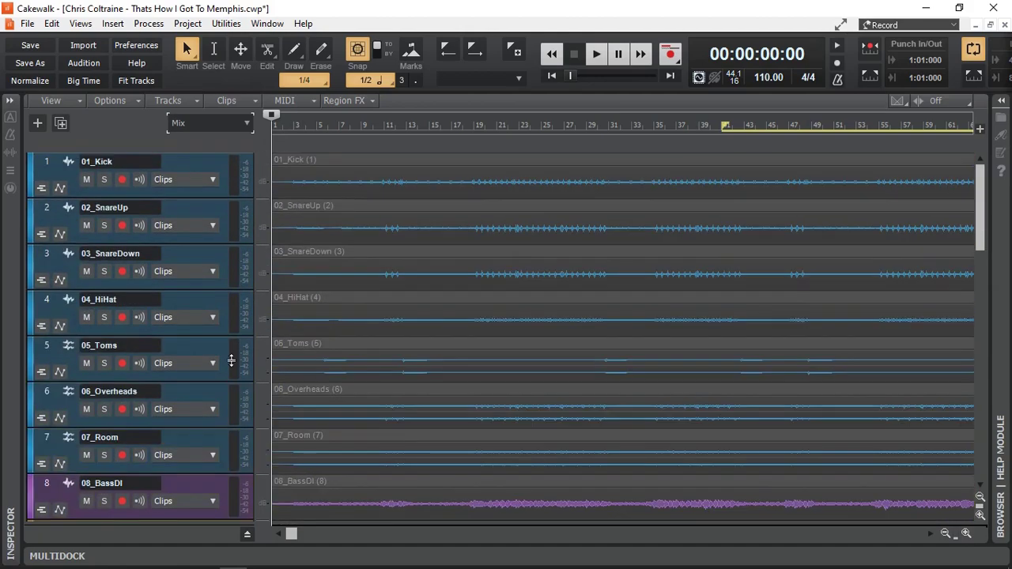
scroll(231, 360, "down", 7)
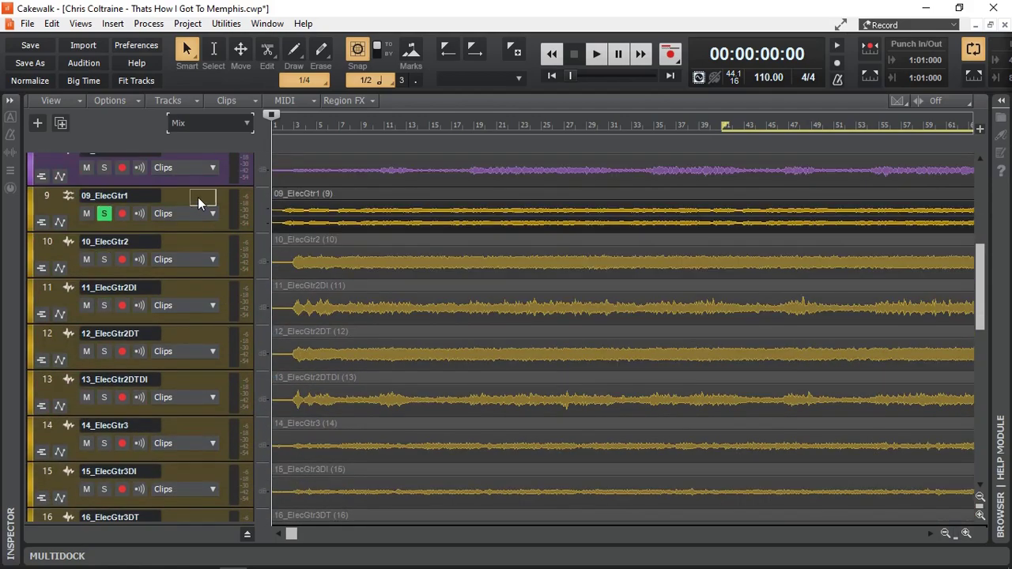
double_click(199, 203)
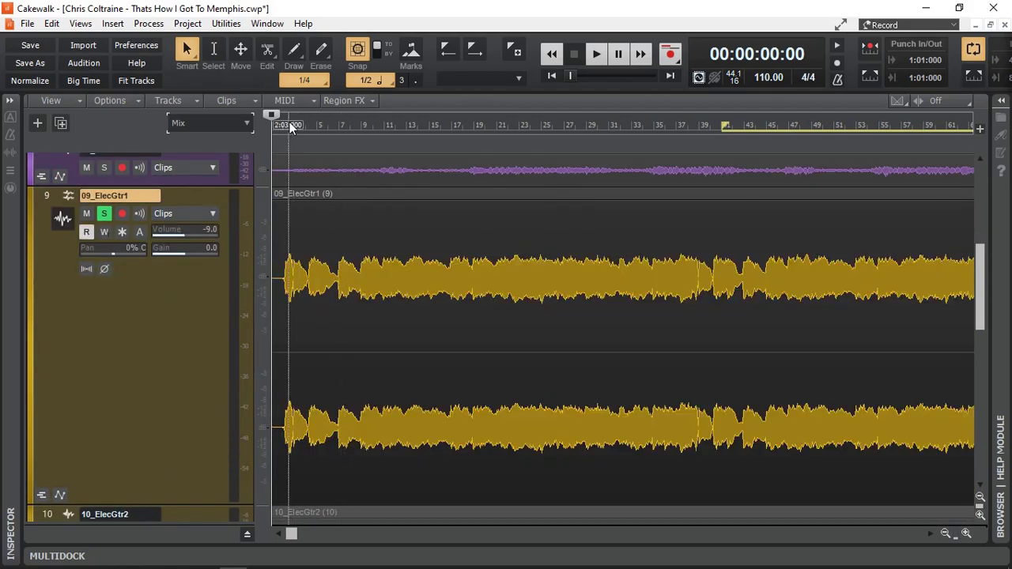
left_click_drag(289, 122, 229, 177)
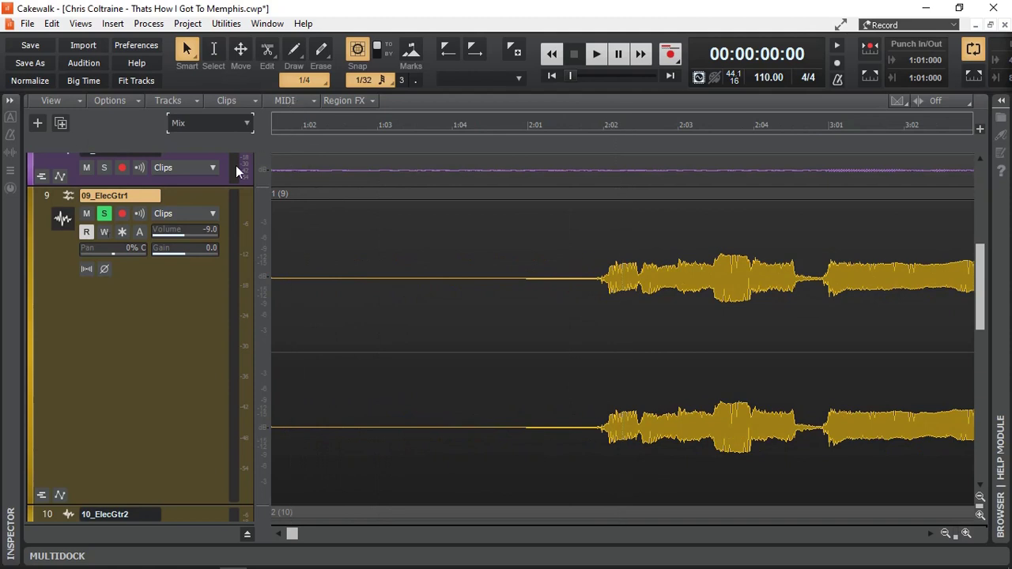
key("space")
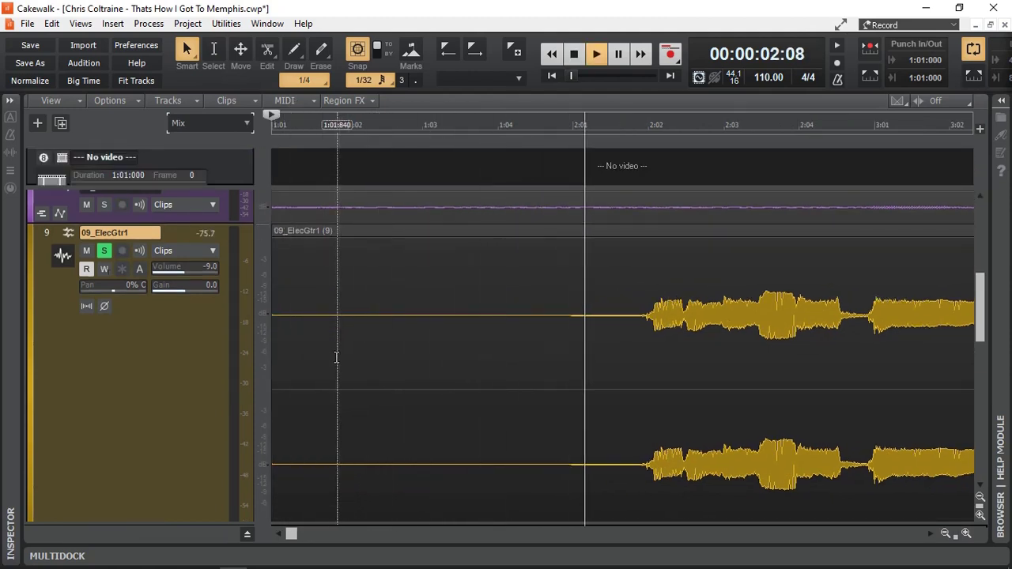
key("space")
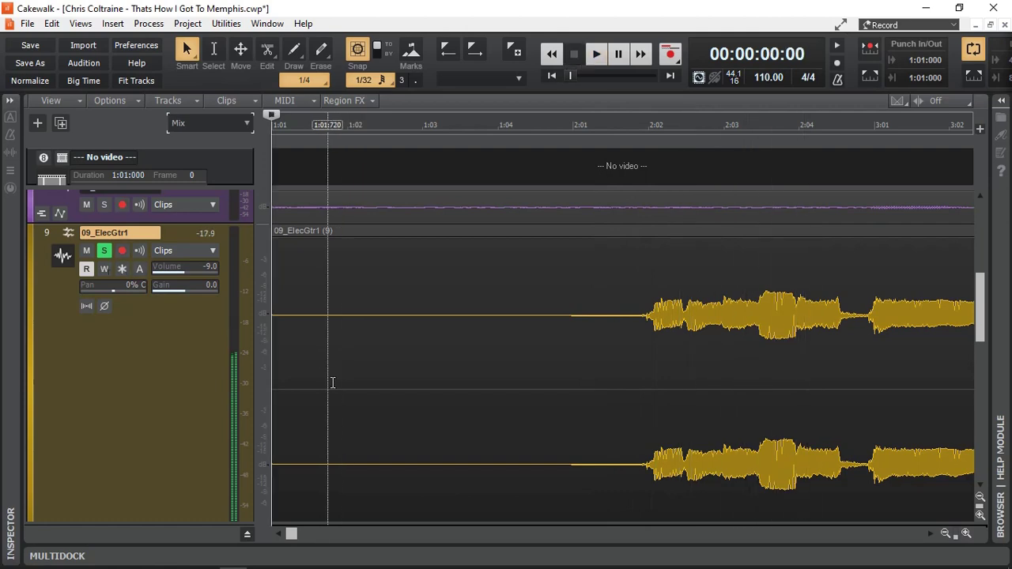
Trim the 09_ElecGtr1 clip start to the guitar entry and add a short fade-in
left_click_drag(276, 421, 618, 427)
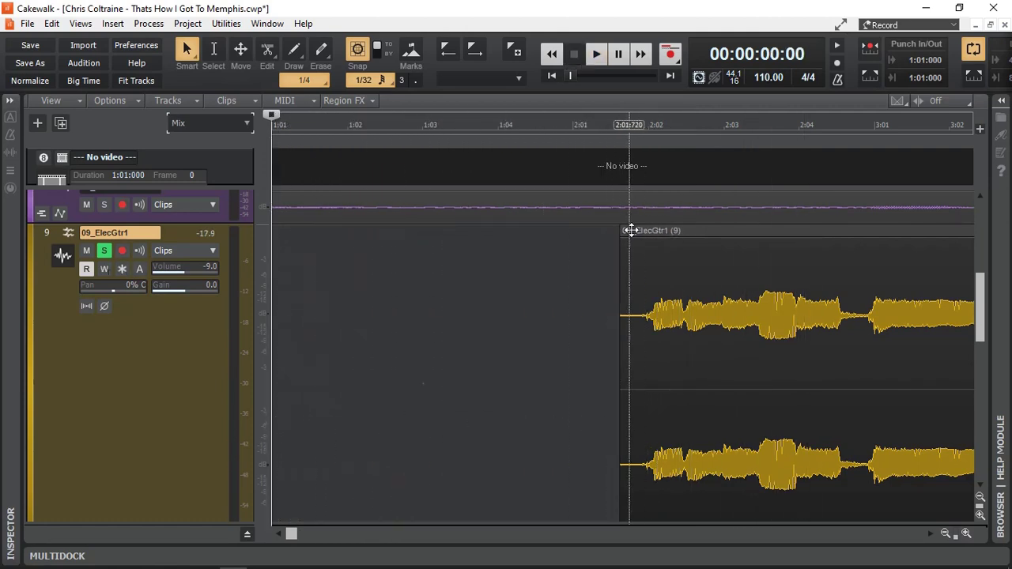
left_click_drag(626, 242, 641, 244)
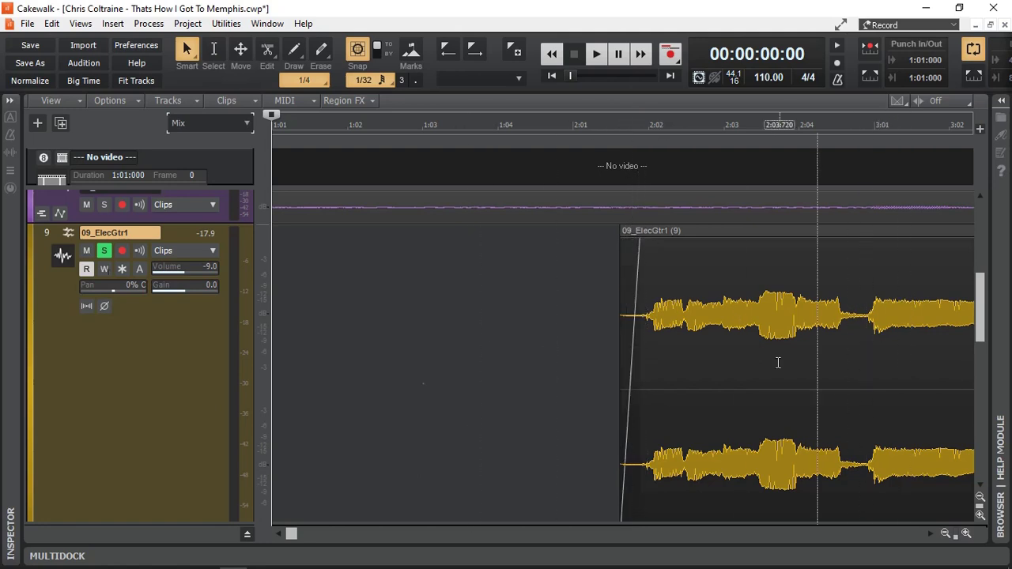
left_click_drag(294, 534, 911, 541)
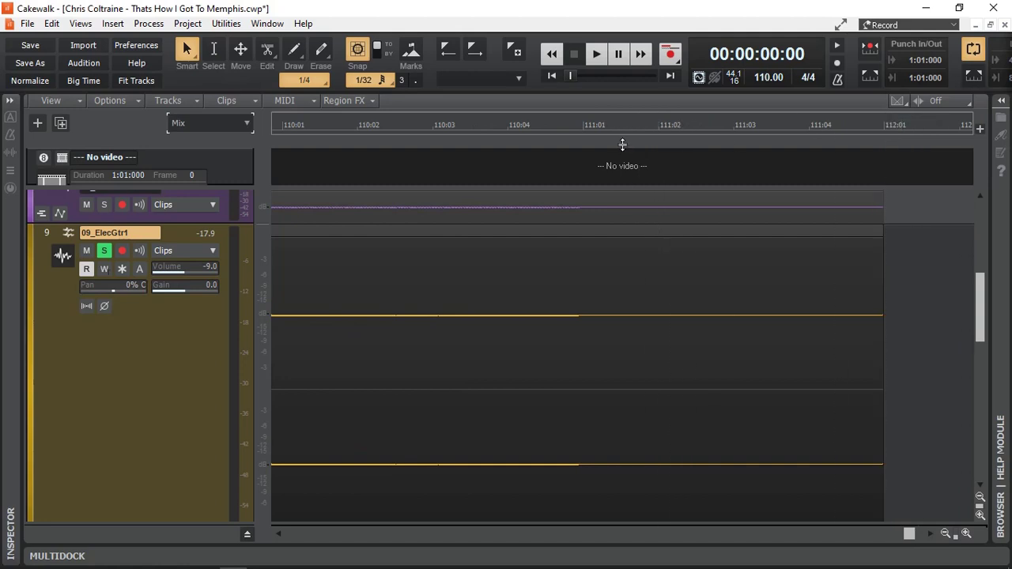
Trim the 09_ElecGtr1 clip's end just after its last notes and fade it out
mouse_move(614, 124)
left_mouse_down()
mouse_move(613, 114)
mouse_move(632, 121)
left_mouse_up()
left_click_drag(629, 396, 576, 400)
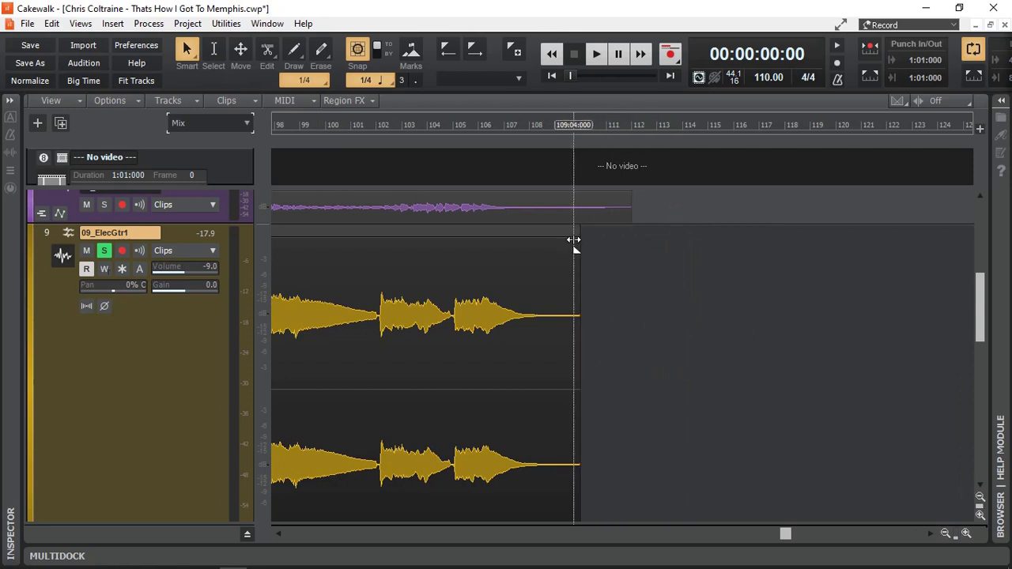
left_click_drag(573, 239, 551, 264)
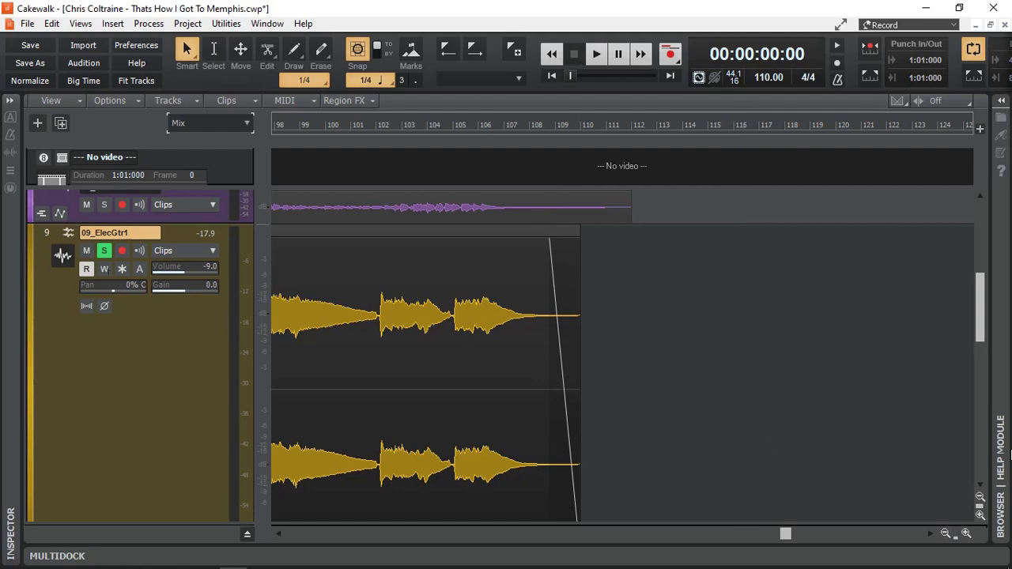
left_click_drag(384, 121, 385, 130)
left_click_drag(631, 539, 297, 551)
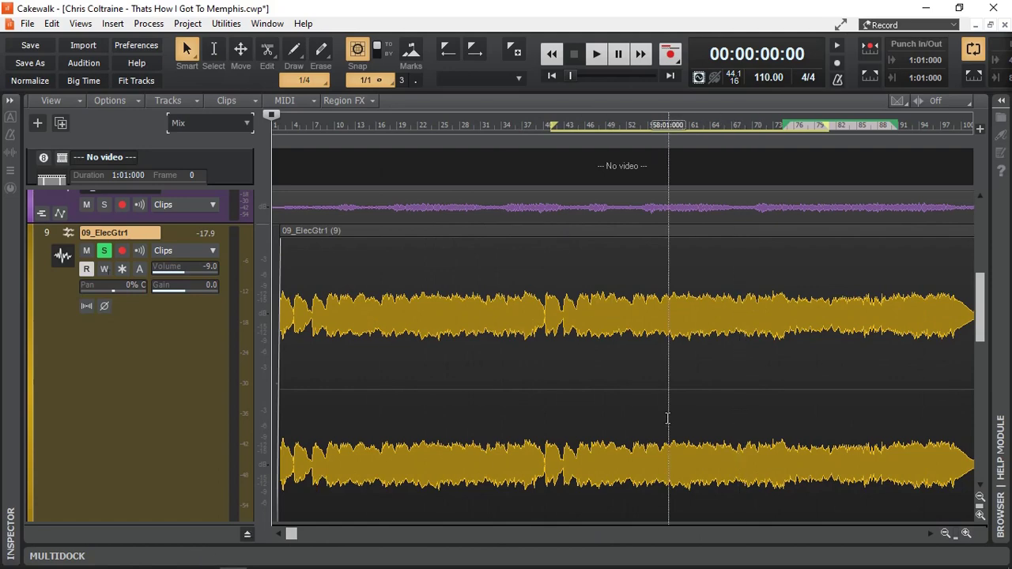
scroll(663, 419, "down", 5)
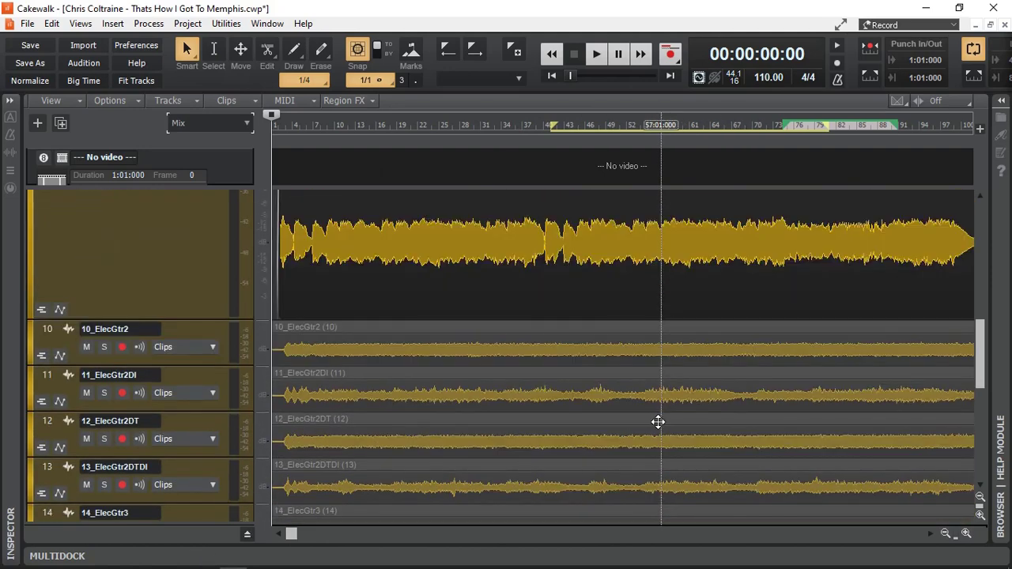
Maximize 10_ElecGtr2 in the track view and zoom the ruler into the first few measures
double_click(190, 333)
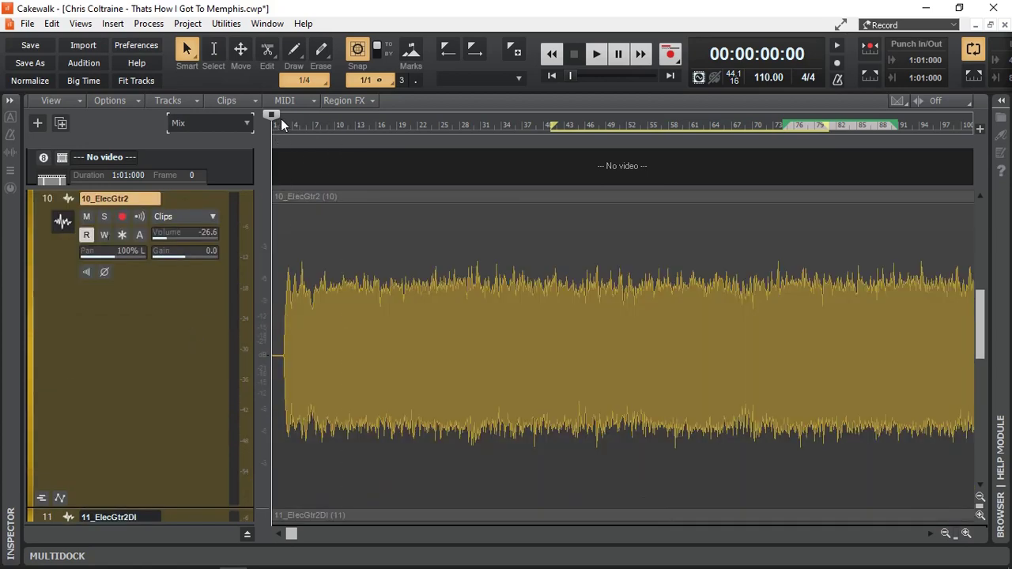
left_click_drag(284, 111, 340, 328)
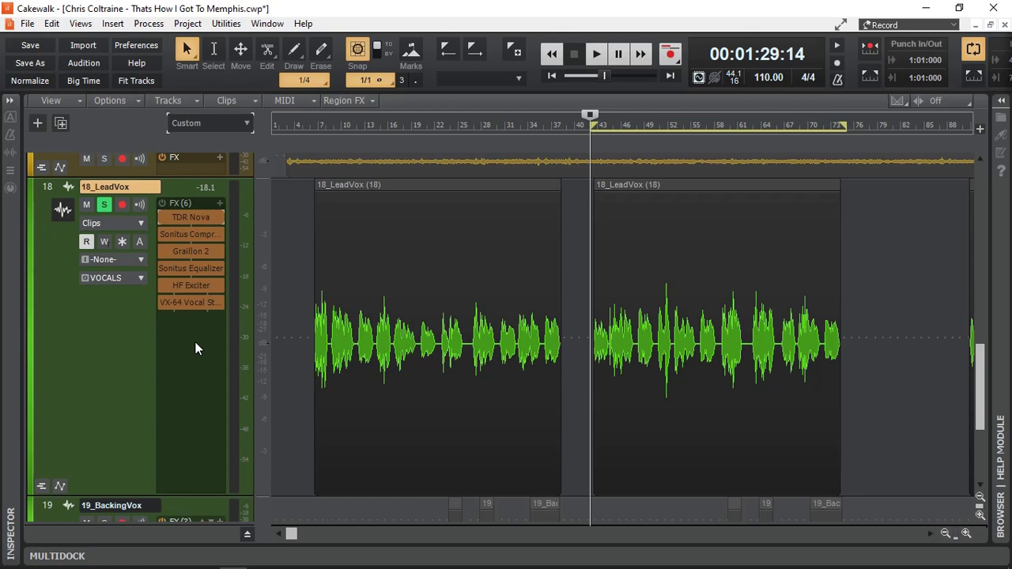
Audition the soloed 18_LeadVox vocal section twice, returning to the start each time
key("space")
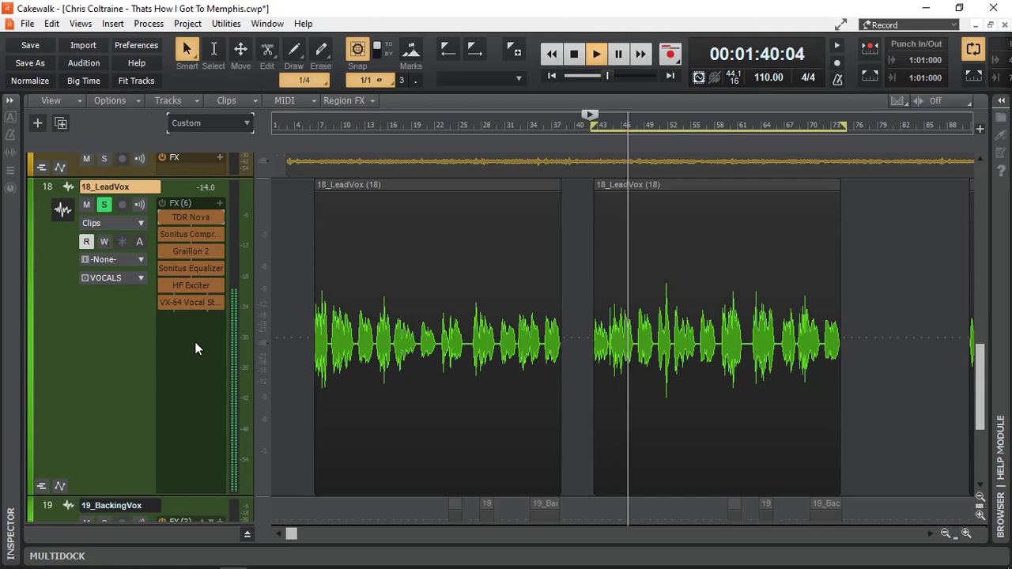
key("space")
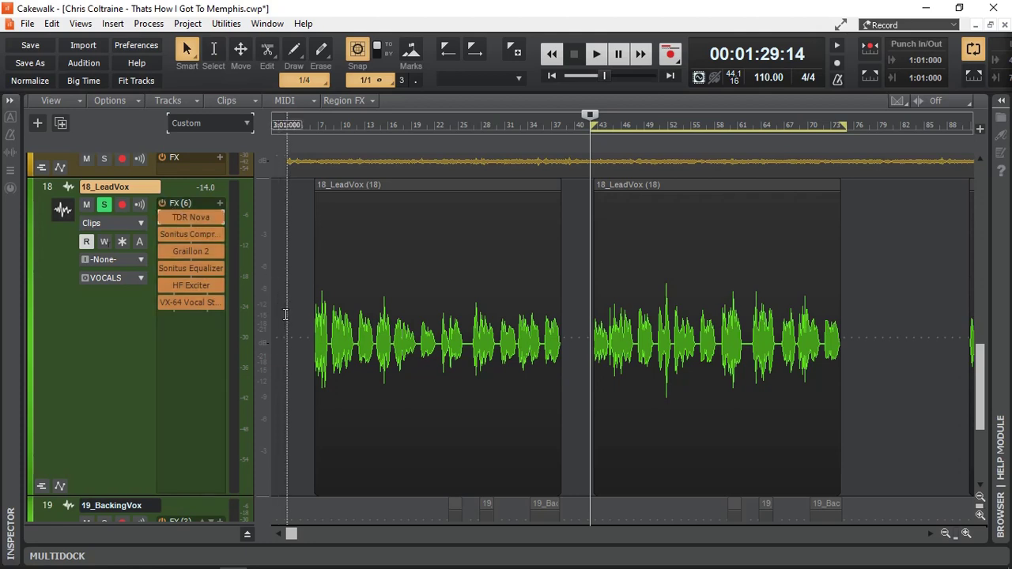
key("space")
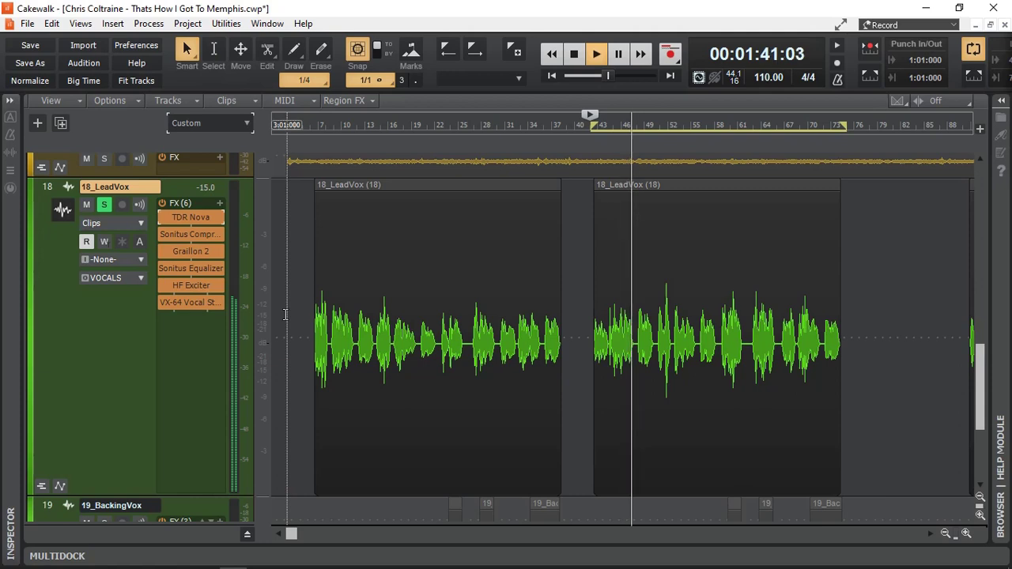
key("space")
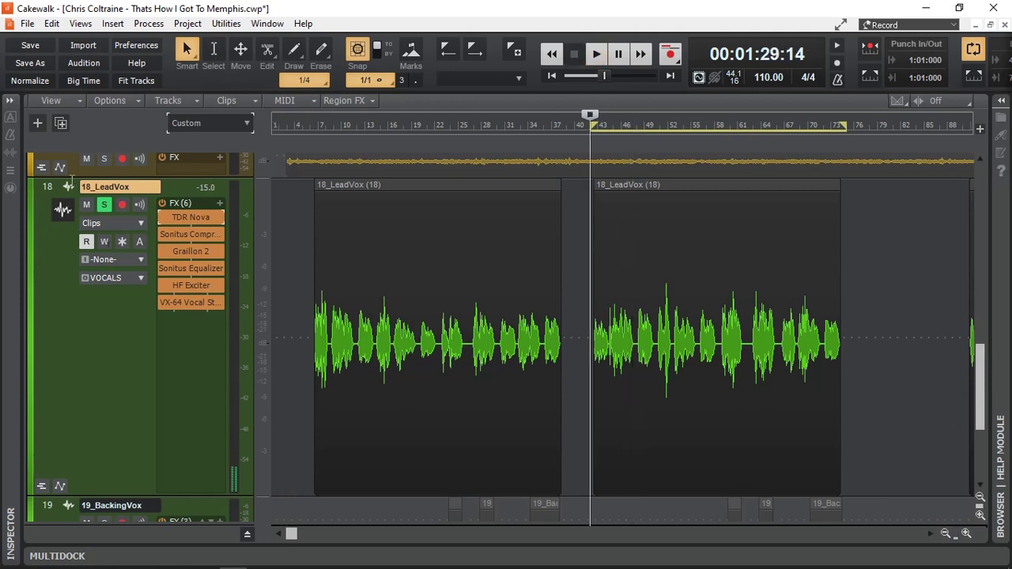
Unsolo 18_LeadVox and play the section twice with the full mix
left_click(104, 205)
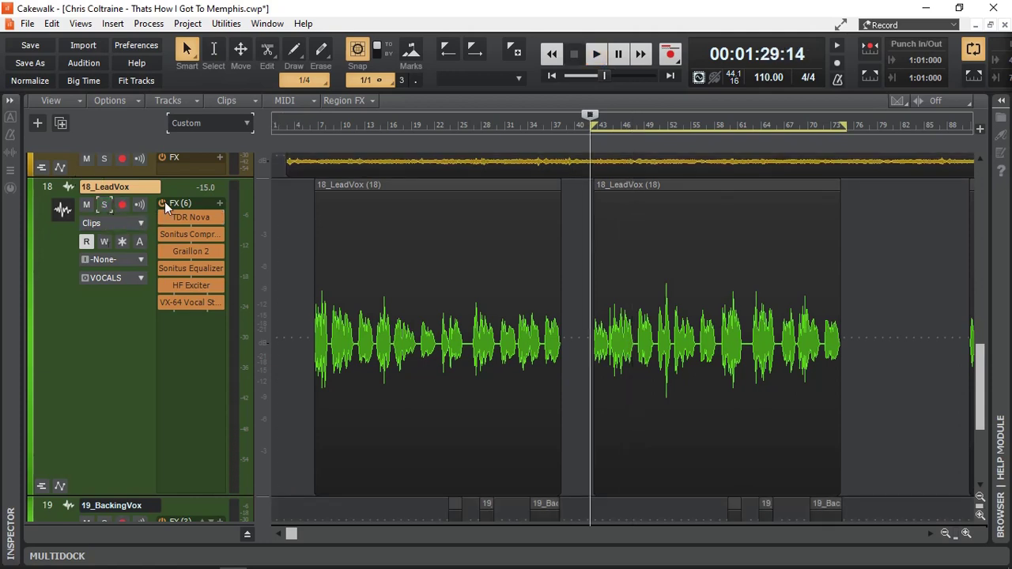
key("space")
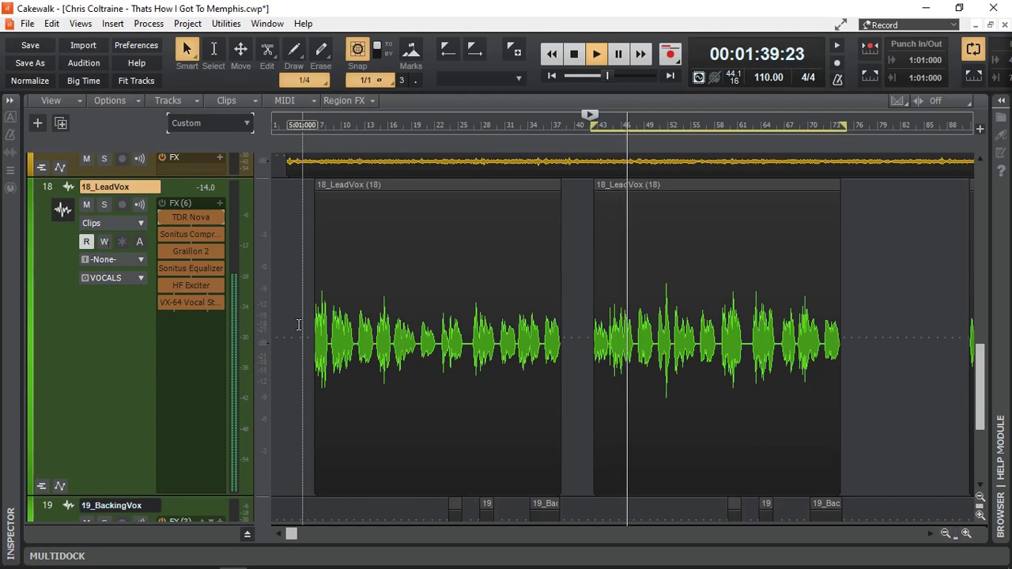
key("space")
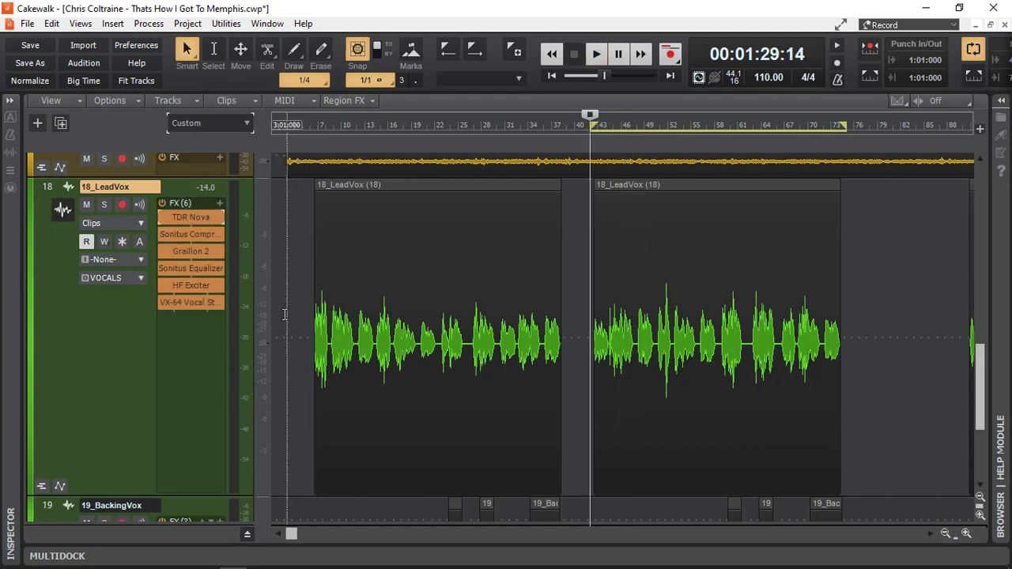
key("space")
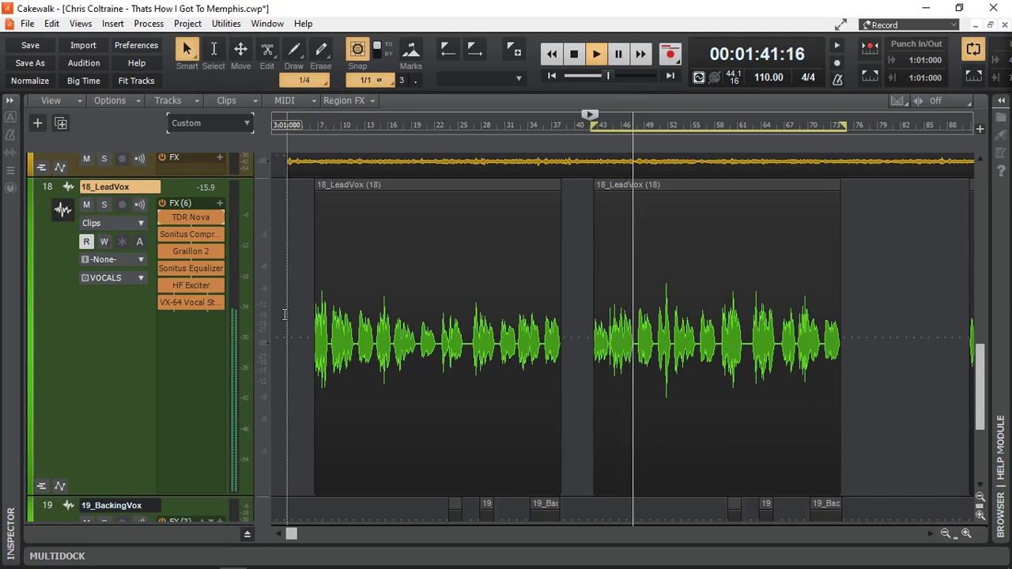
key("space")
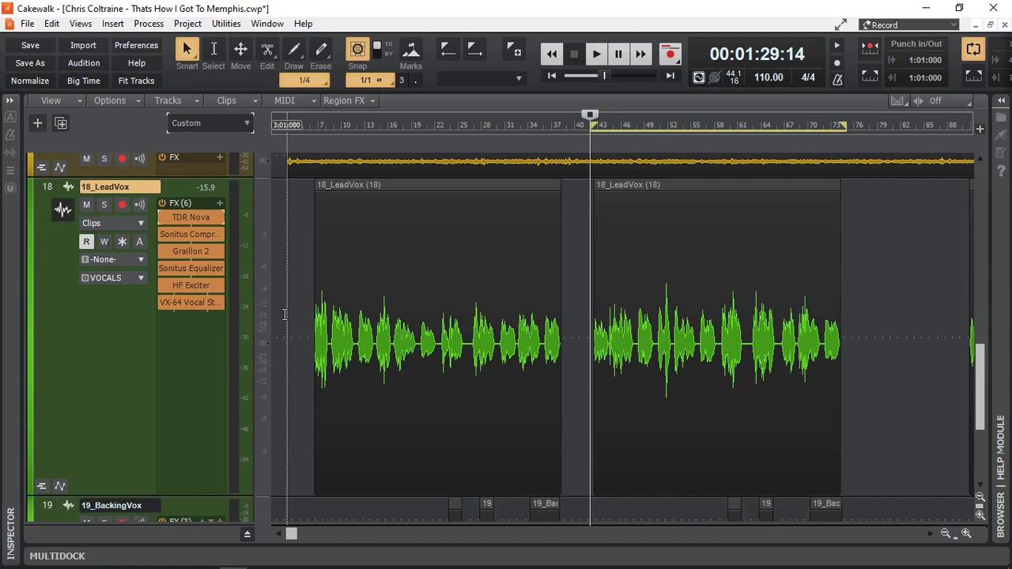
Open TDR Nova on the lead vocal, move its window up-right, and show Band I
left_click(190, 218)
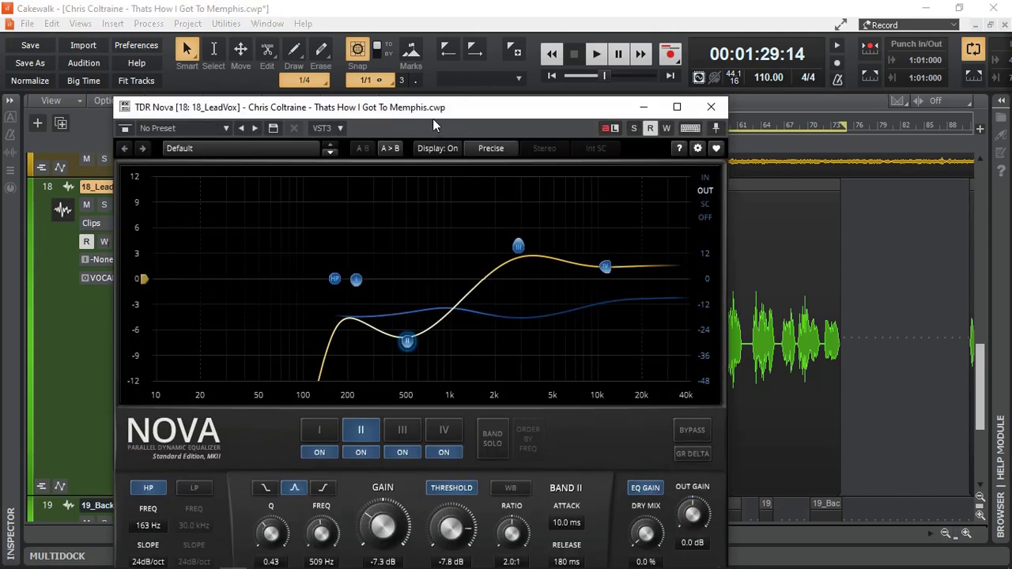
left_click_drag(460, 112, 536, 52)
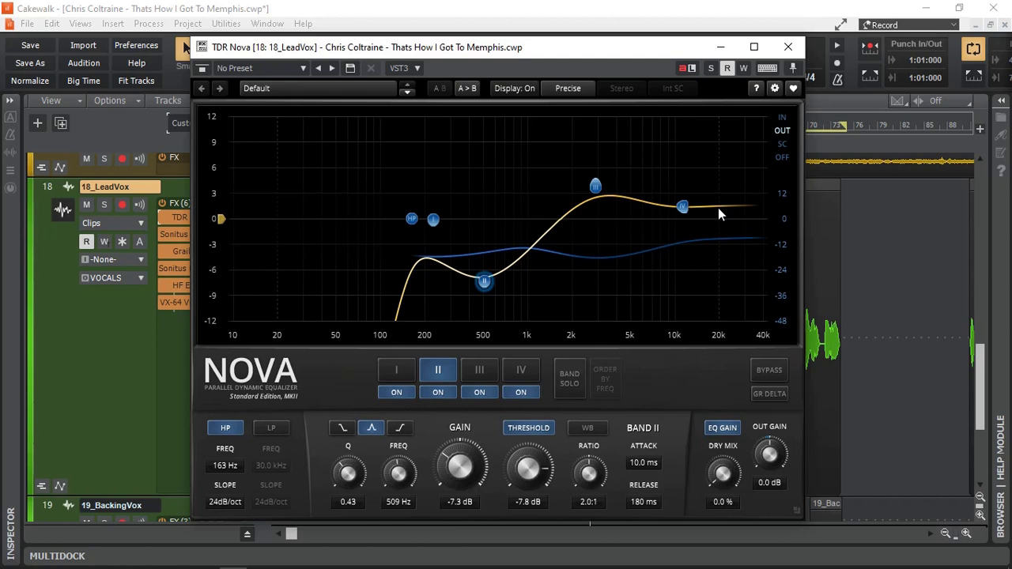
left_click(397, 372)
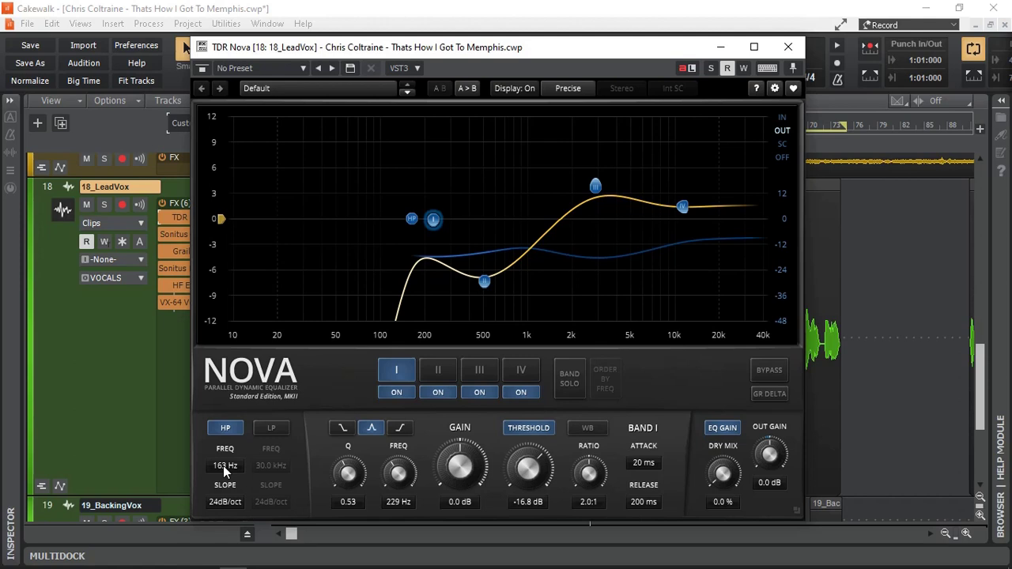
Bypass the Sonitus Compressor, Graillon 2, HF Exciter and VX-64, re-solo 18_LeadVox, and play it
left_click(161, 233)
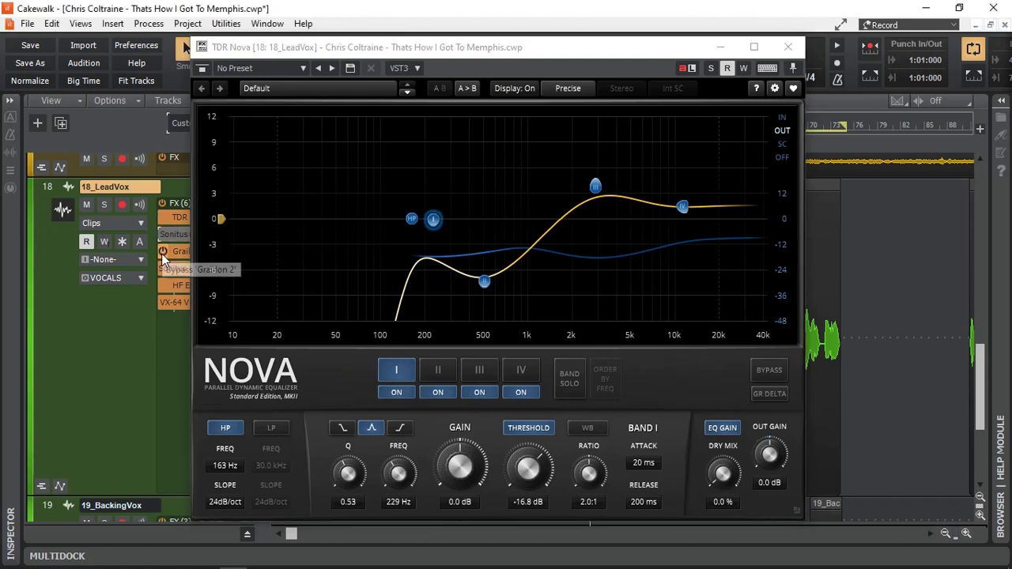
left_click(161, 251)
left_click(162, 284)
left_click(163, 301)
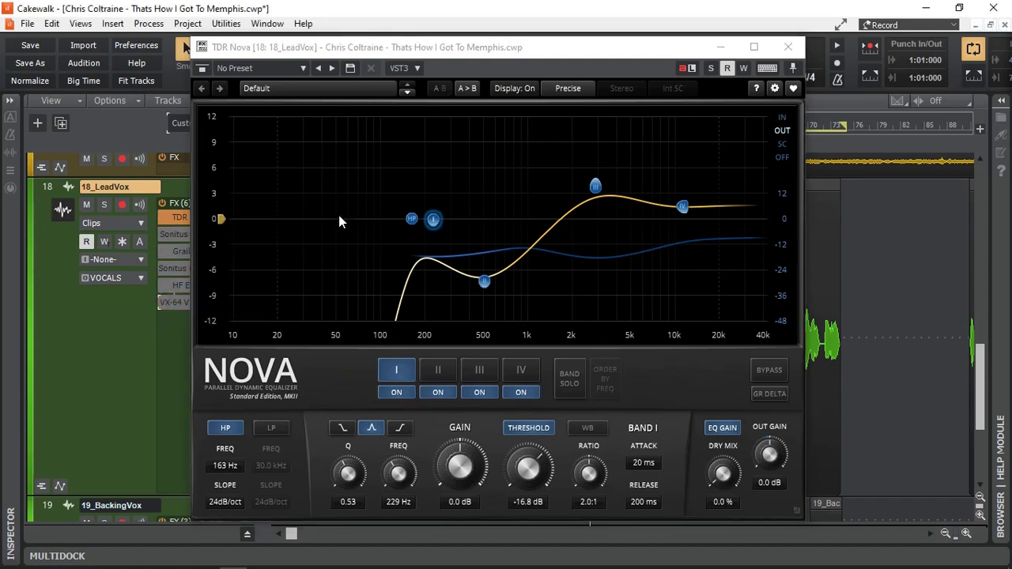
left_click(103, 204)
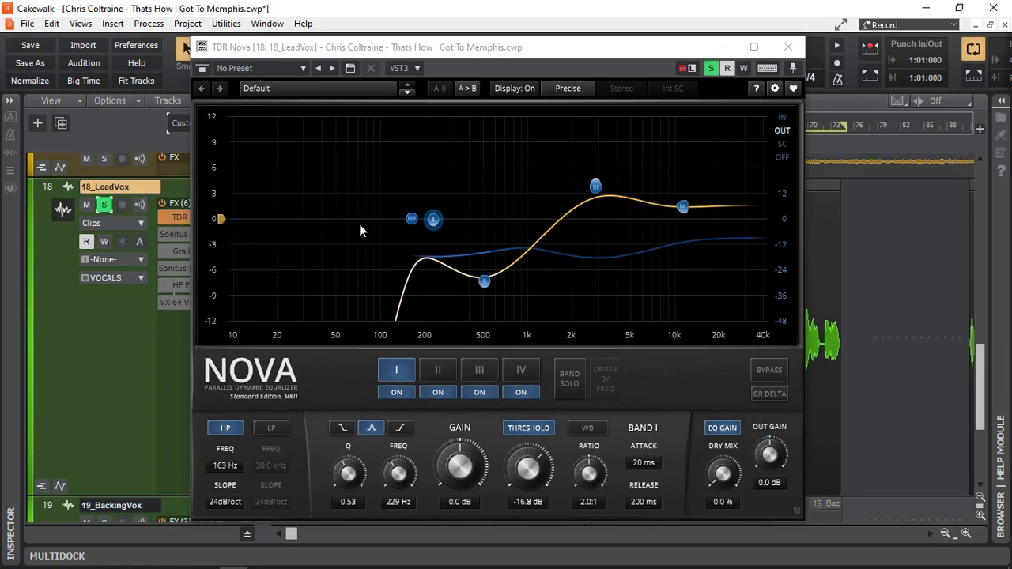
key("space")
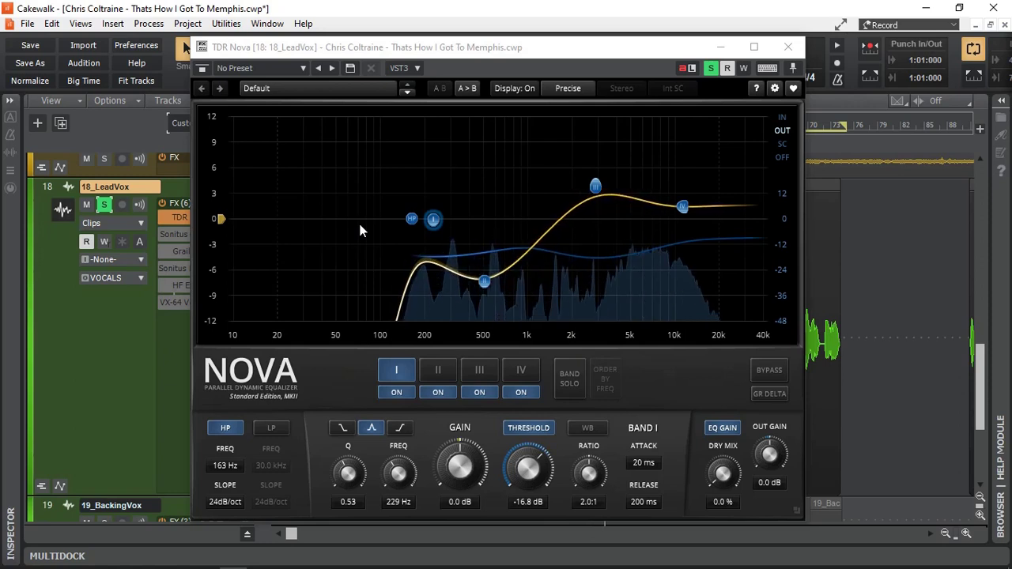
Compare Nova bypassed and active, then audition Band II's 509 Hz, −7.3 dB dip
left_click(199, 68)
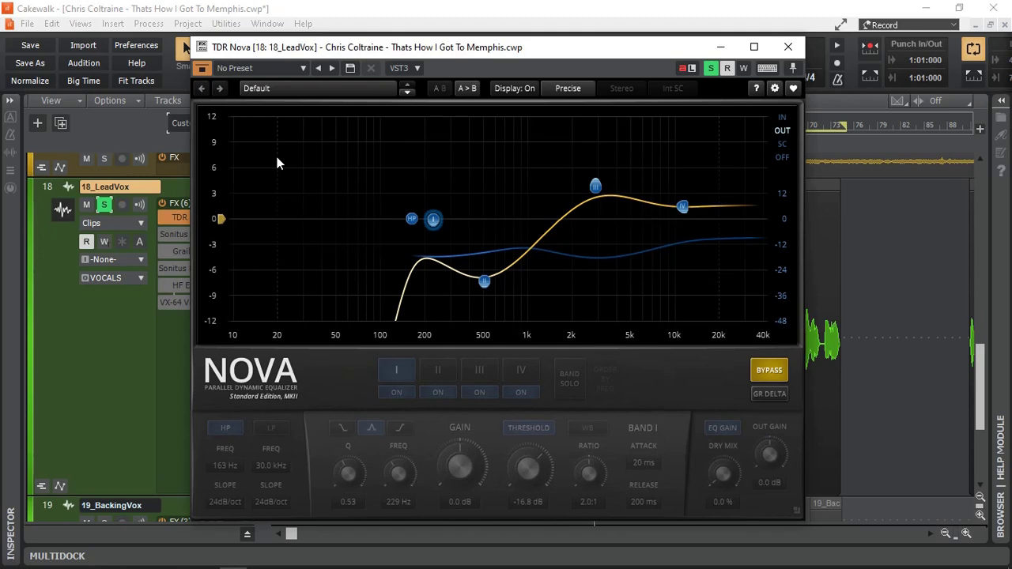
left_click(203, 69)
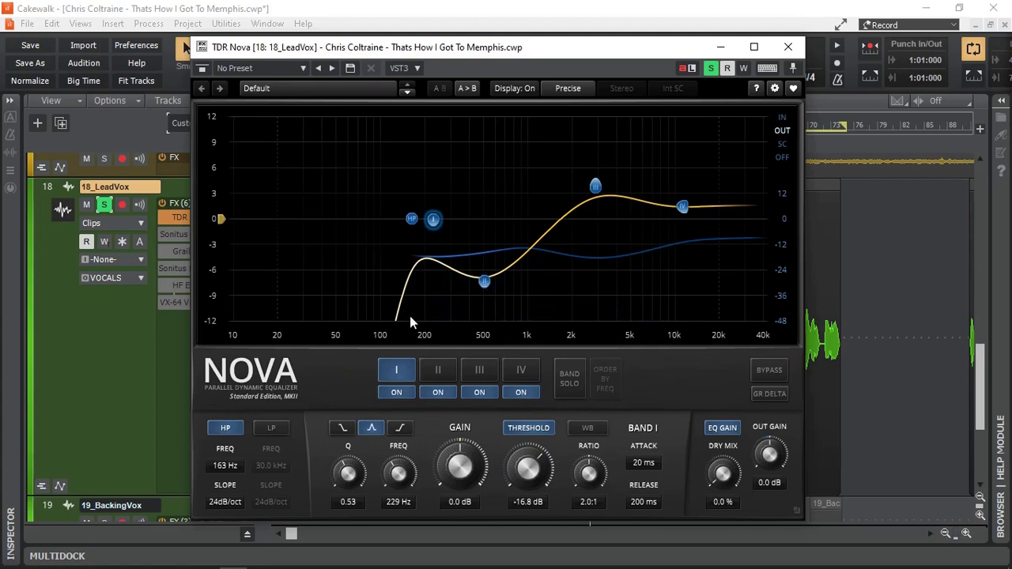
left_click(436, 374)
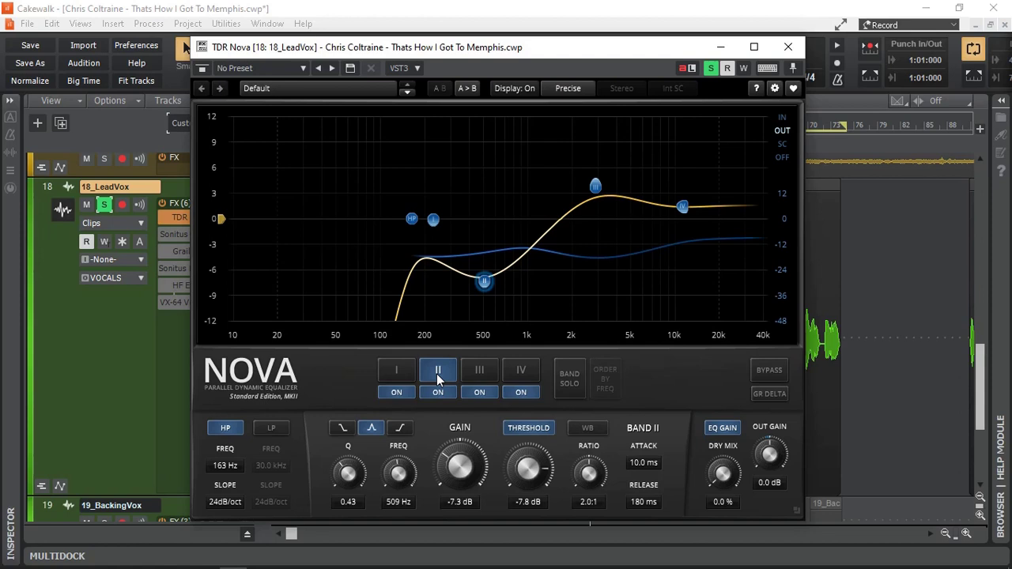
key("space")
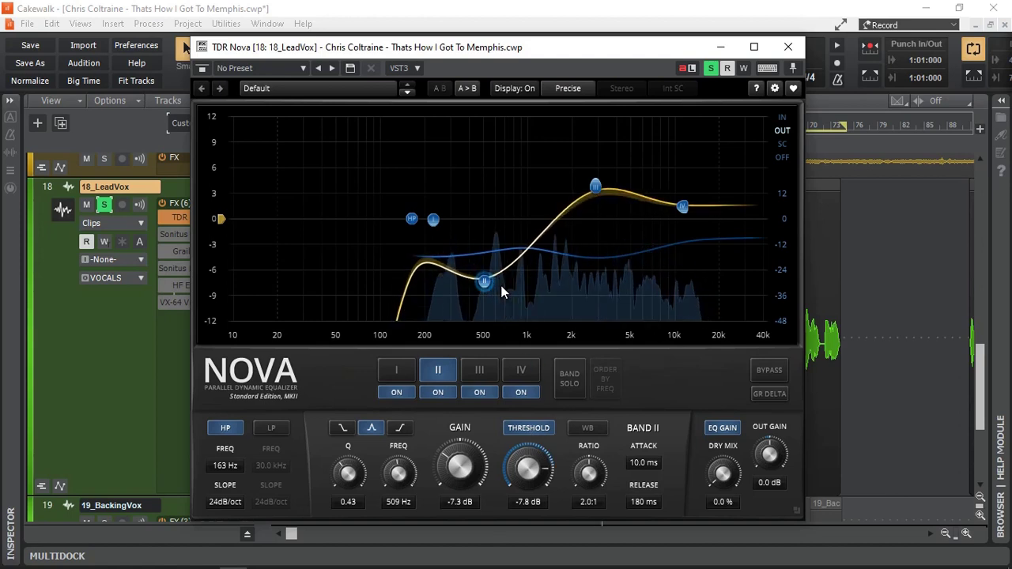
key("space")
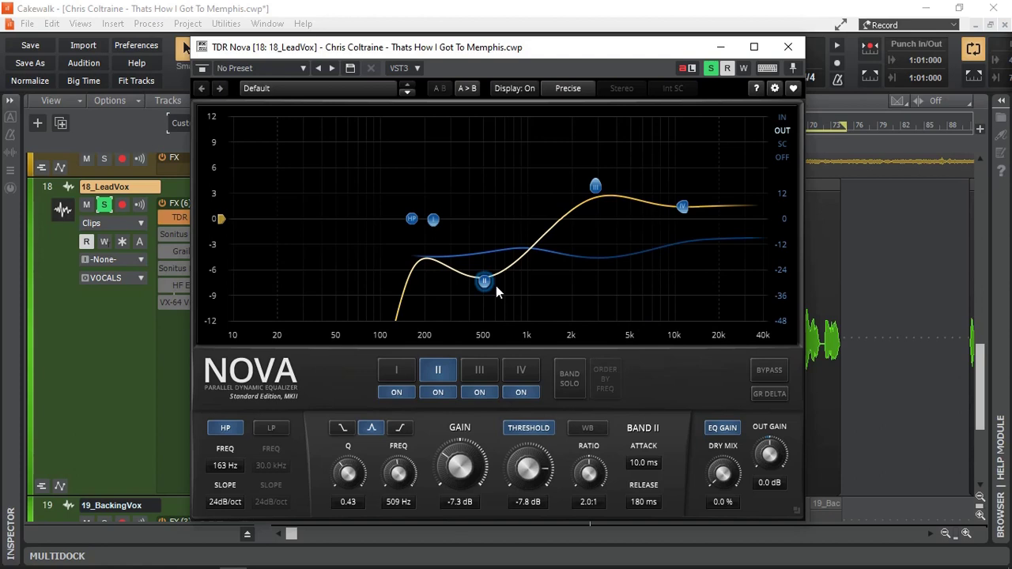
Audition Nova's 2.9 kHz Band III boost, then display the 11.2 kHz Band IV high shelf
left_click(480, 377)
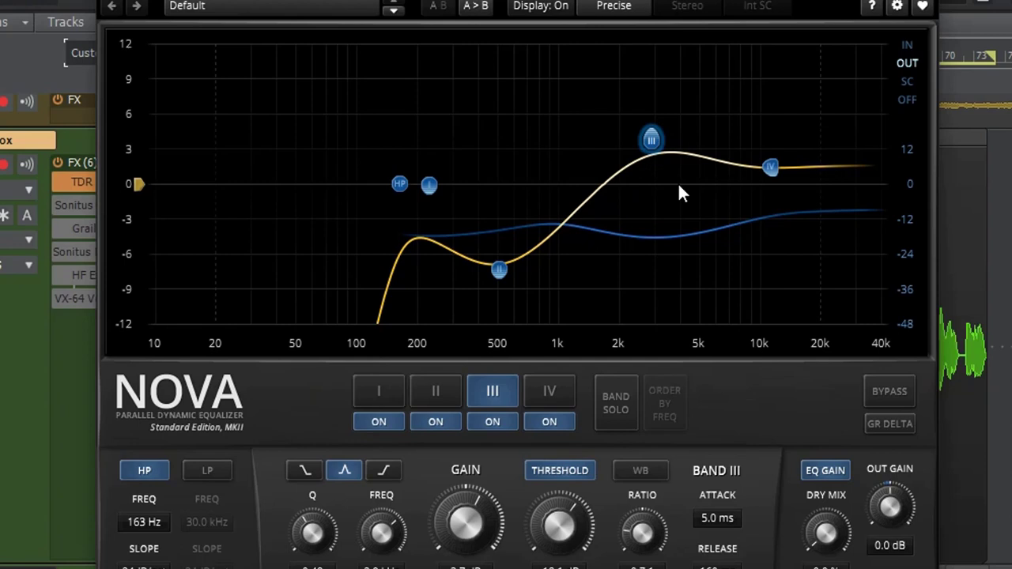
key("space")
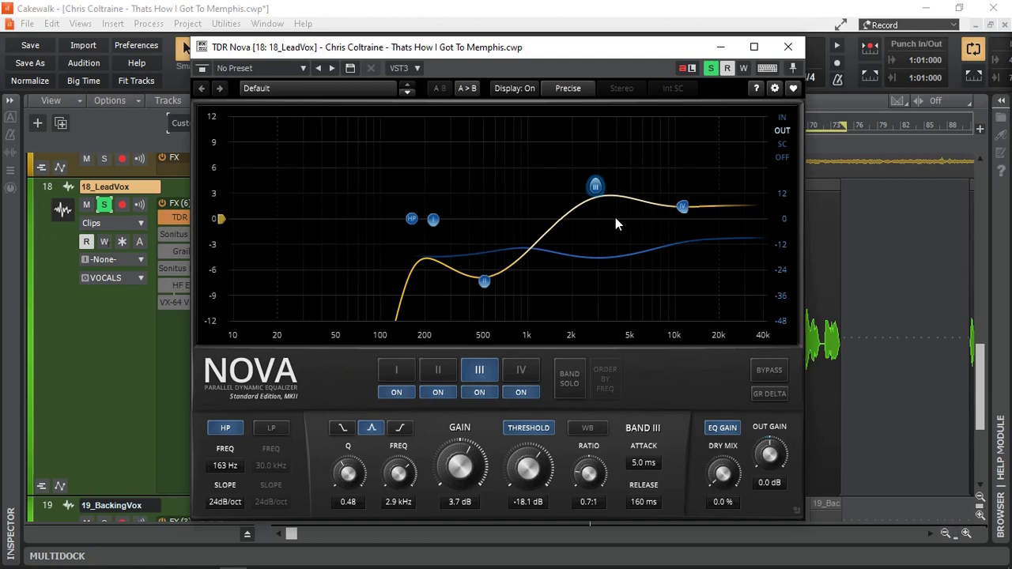
left_click(520, 371)
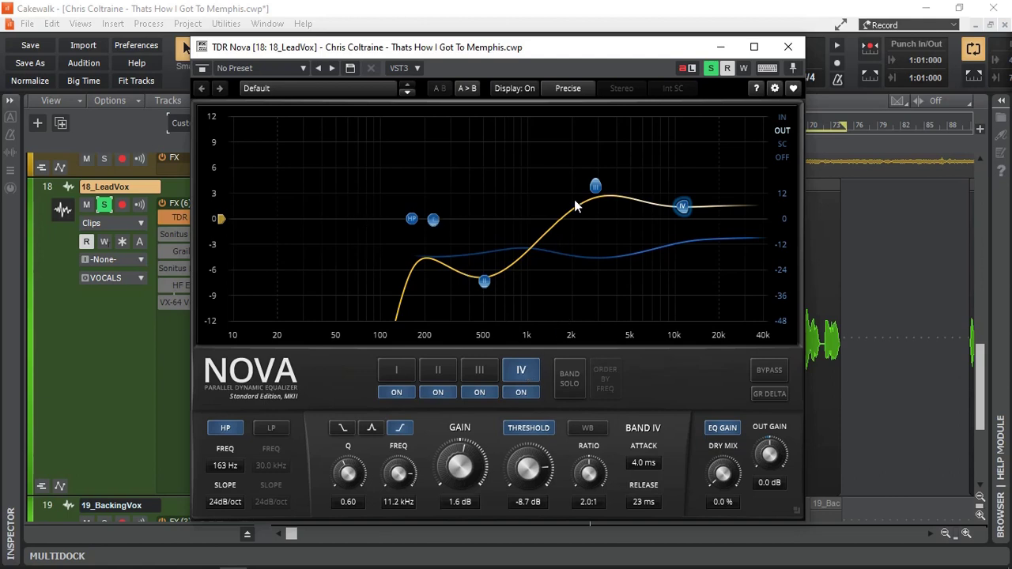
Close Nova and compare the Sonitus Compressor (−20.9 dB threshold, 5.4:1) bypassed versus active during playback
left_click(788, 47)
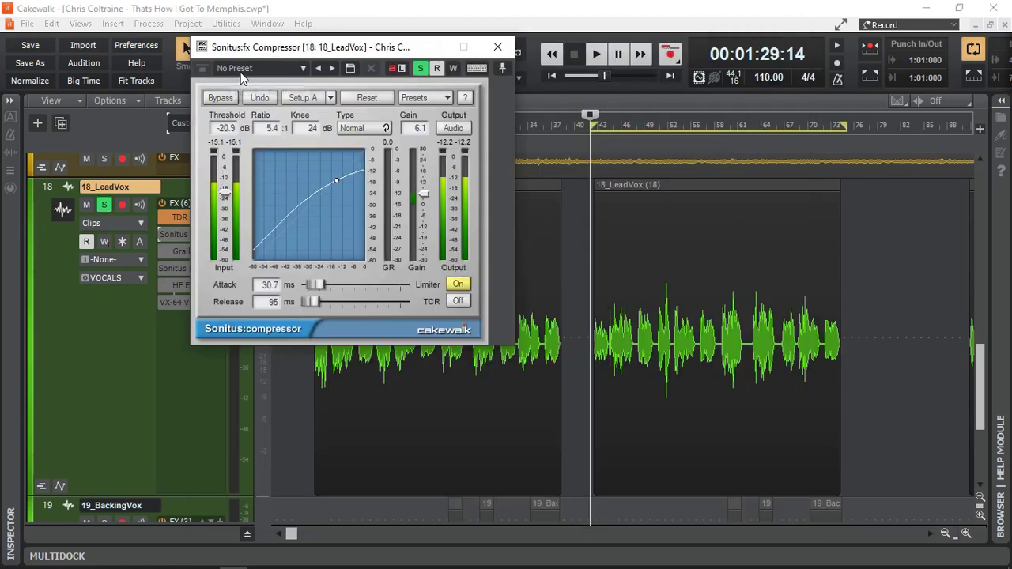
left_click_drag(306, 46, 414, 77)
left_click(162, 233)
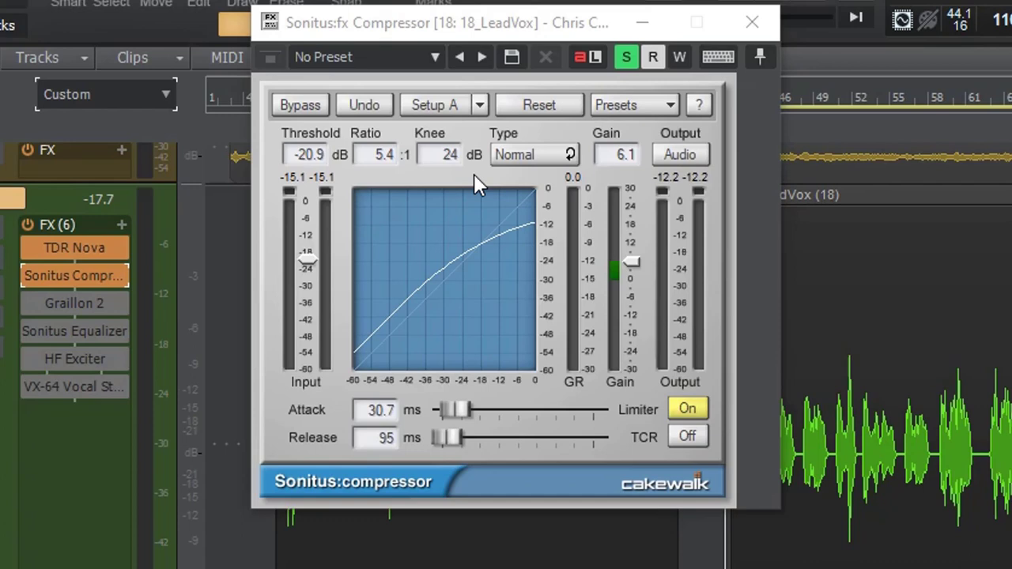
left_click(29, 275)
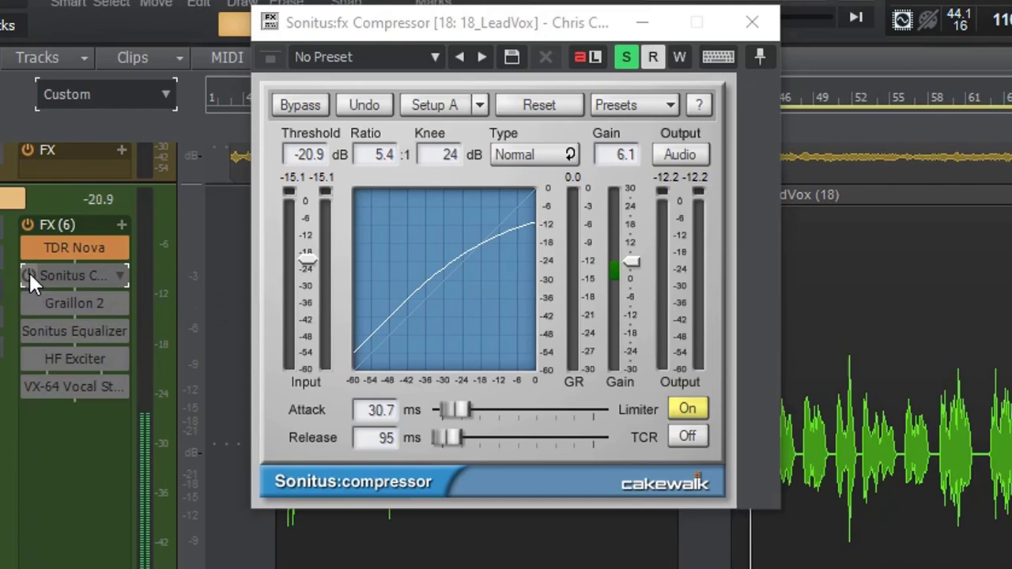
left_click(28, 273)
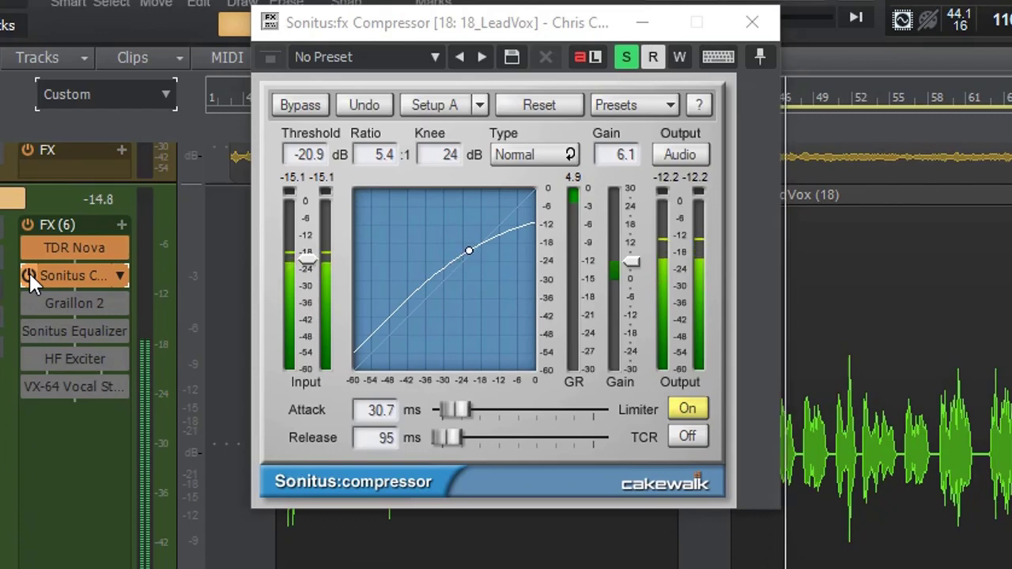
key("space")
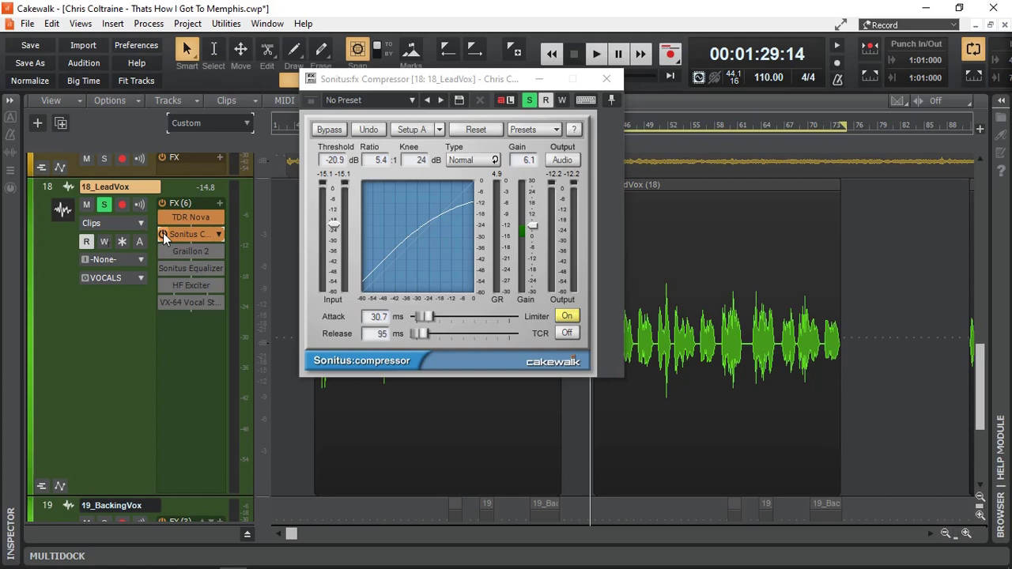
Close the compressor window, then open Graillon 2 and switch it back on
left_click(162, 232)
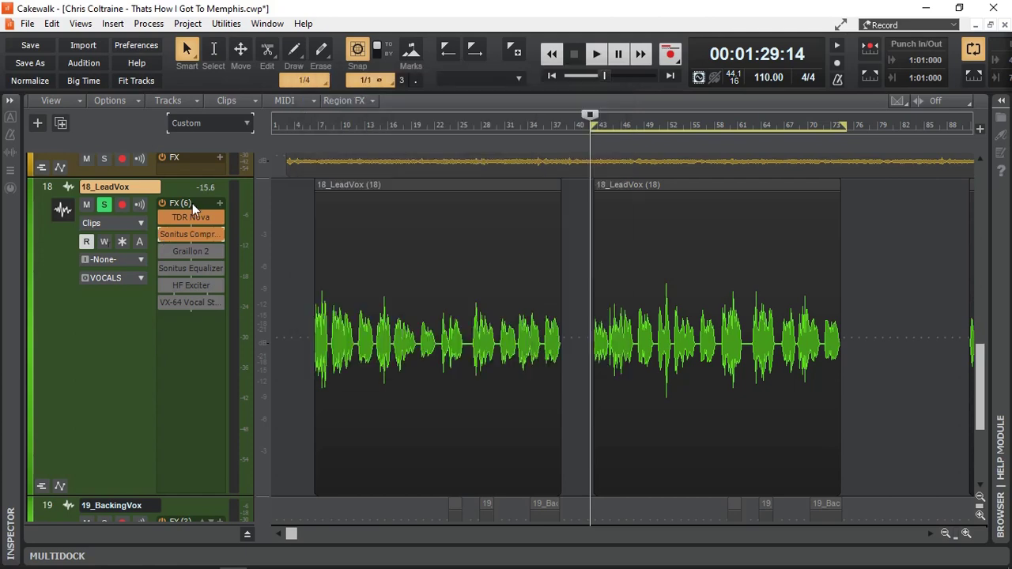
double_click(190, 252)
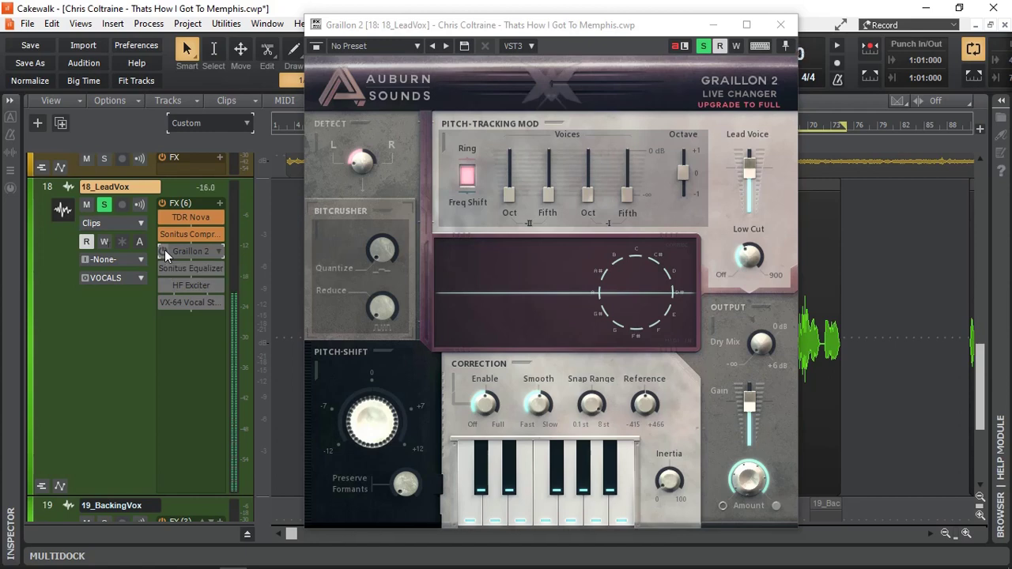
left_click(164, 250)
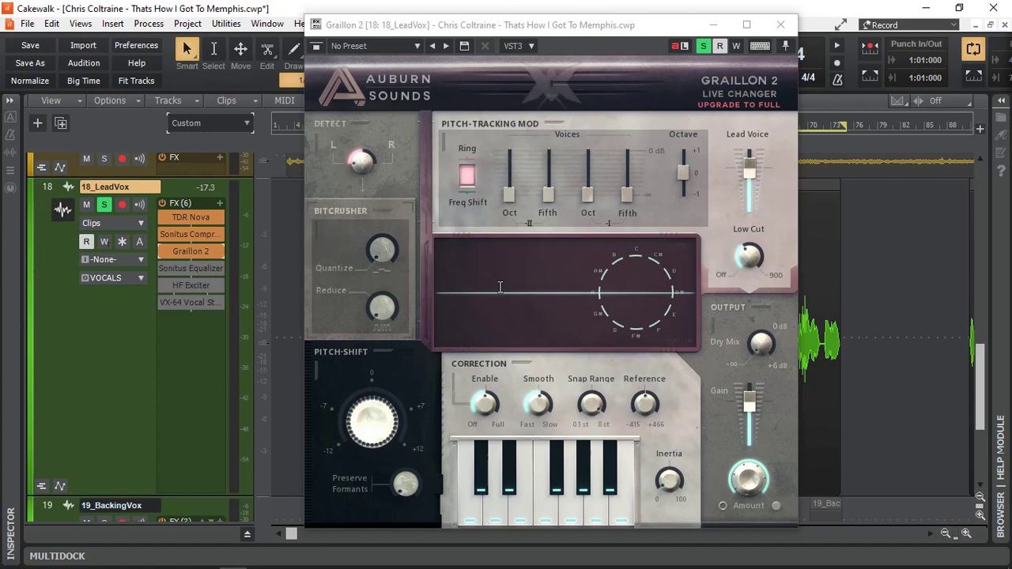
Open the Sonitus Equalizer (6.3 dB at 4508 Hz), switch it on, and close its window
double_click(191, 250)
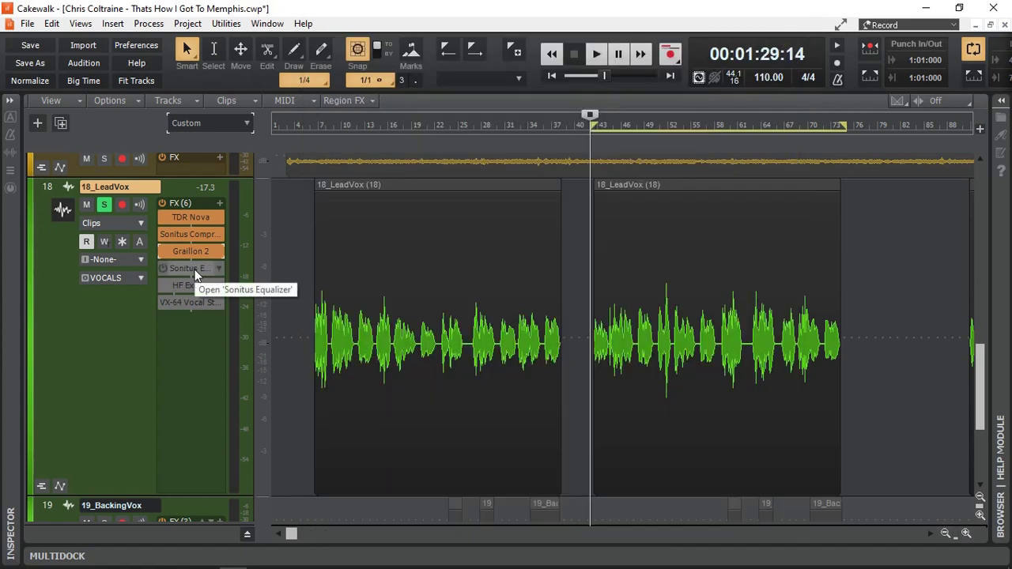
double_click(195, 270)
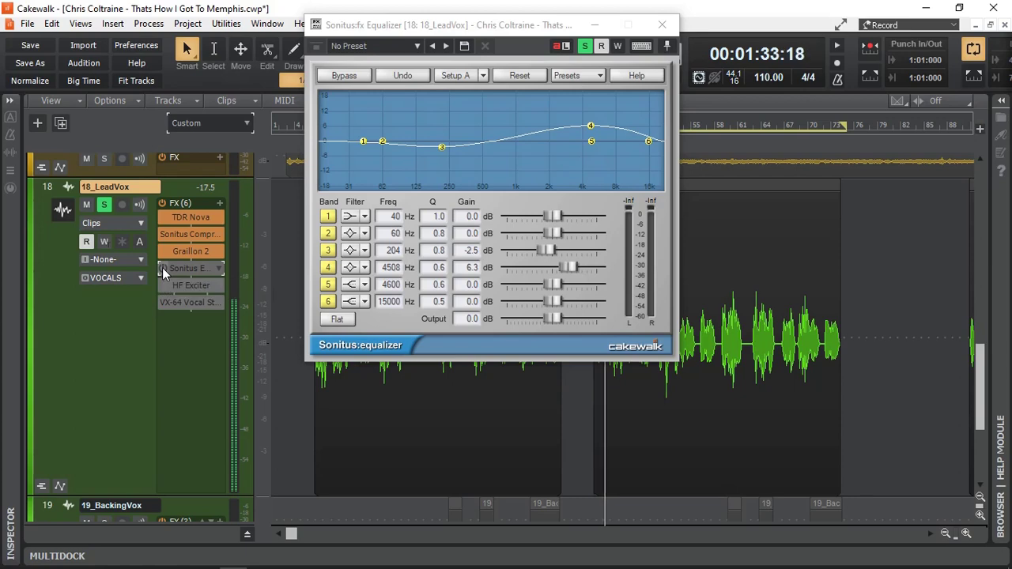
left_click(163, 268)
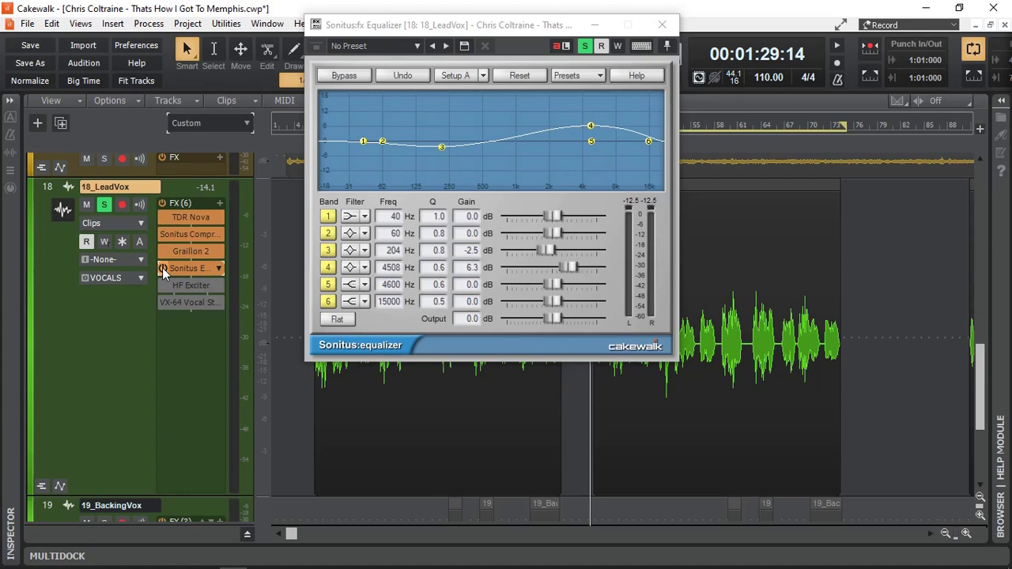
left_click(164, 272)
Switch on HF Exciter (5219 Hz, drive 31, mix 52) during playback, then close its window
double_click(194, 285)
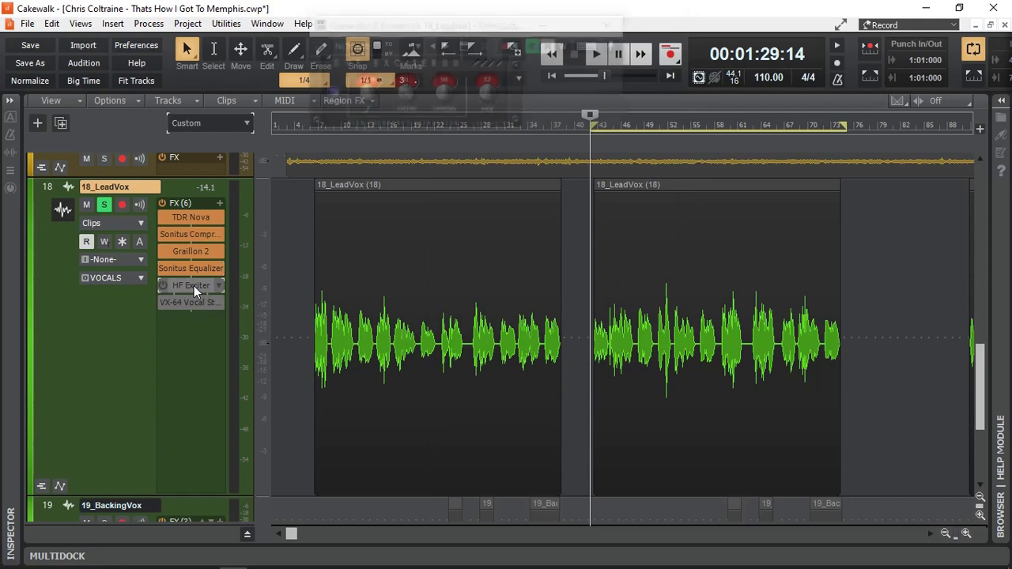
left_click_drag(548, 28, 551, 82)
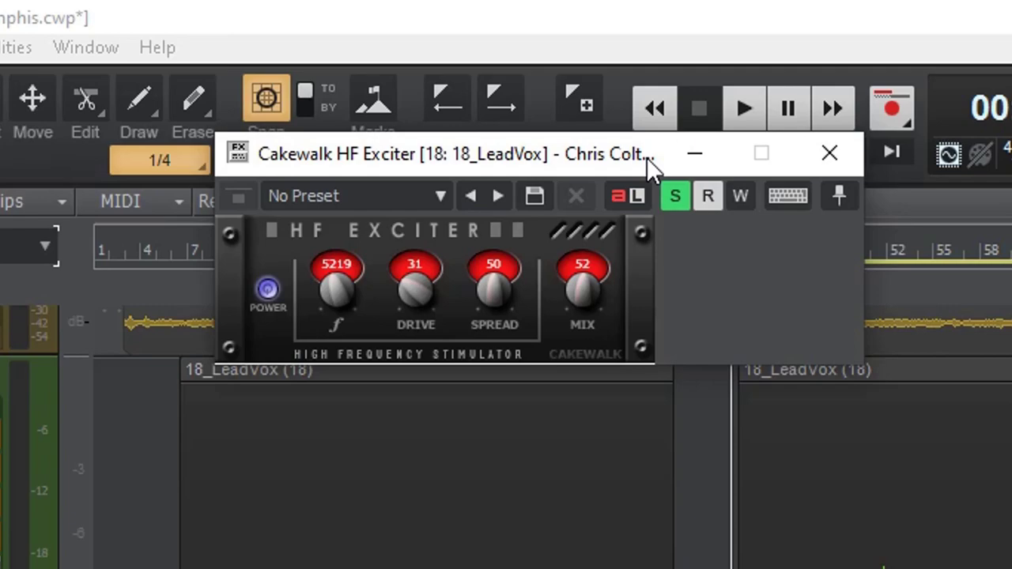
left_click_drag(629, 156, 627, 202)
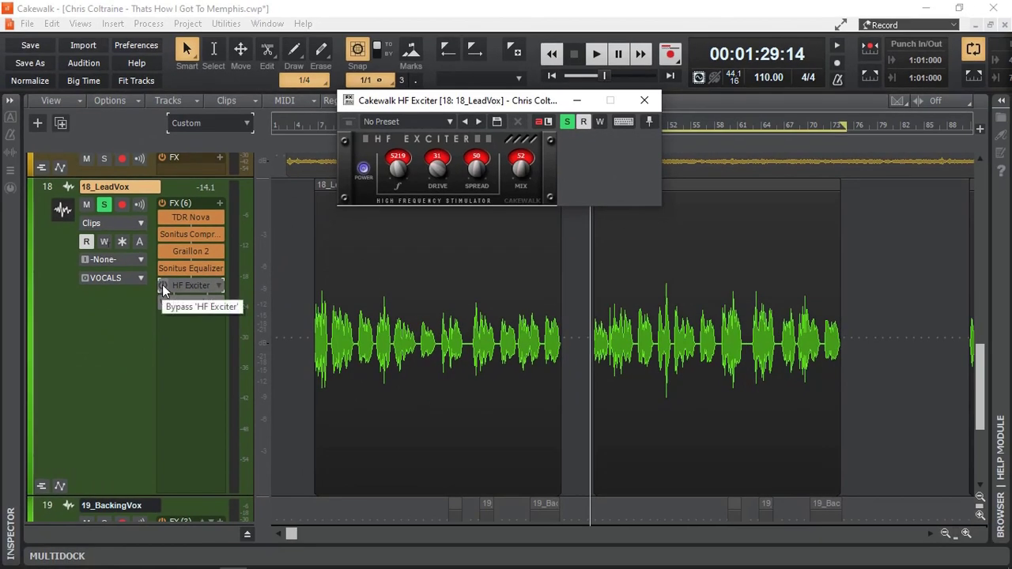
key("space")
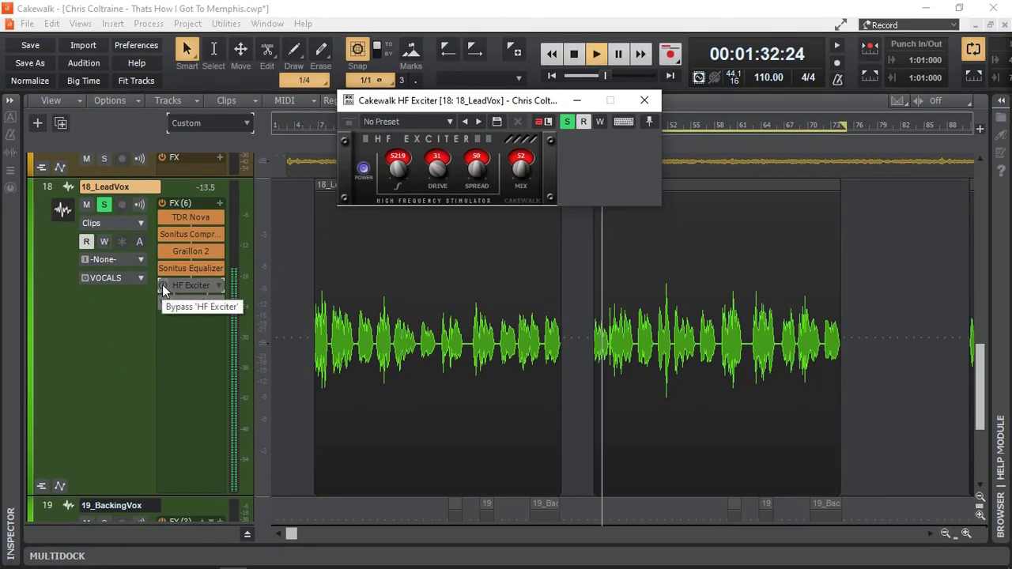
left_click(162, 285)
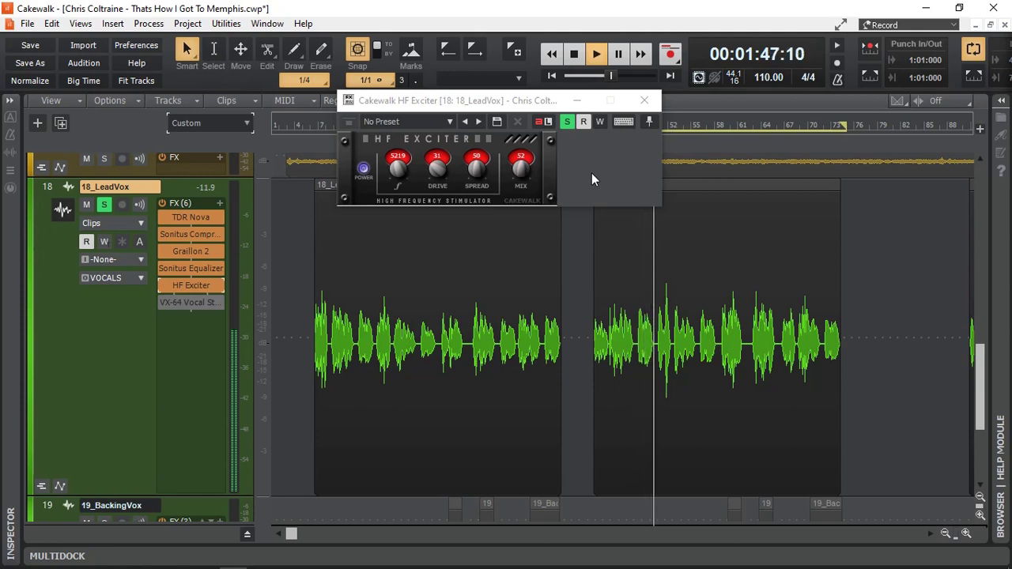
key("space")
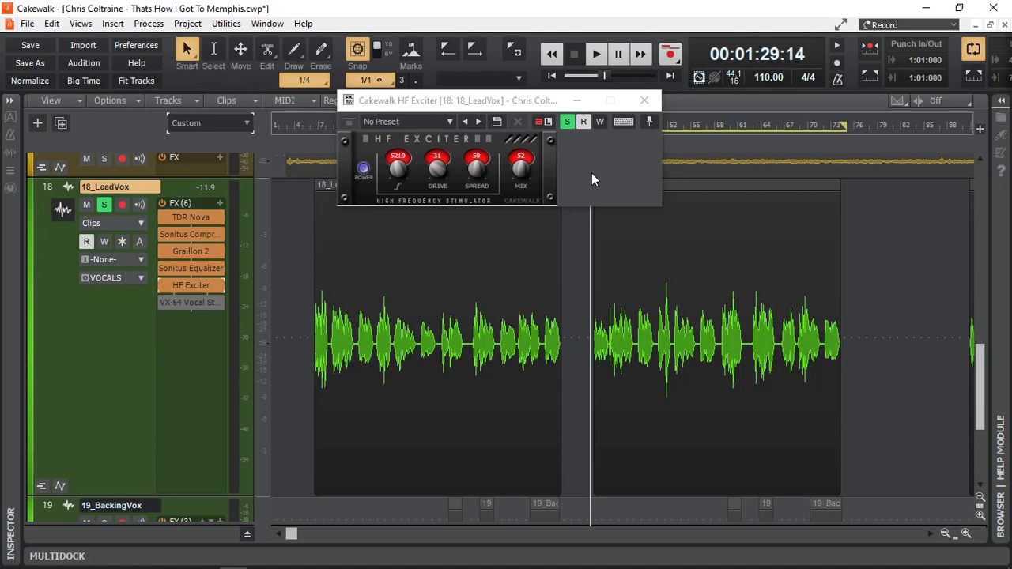
left_click(644, 100)
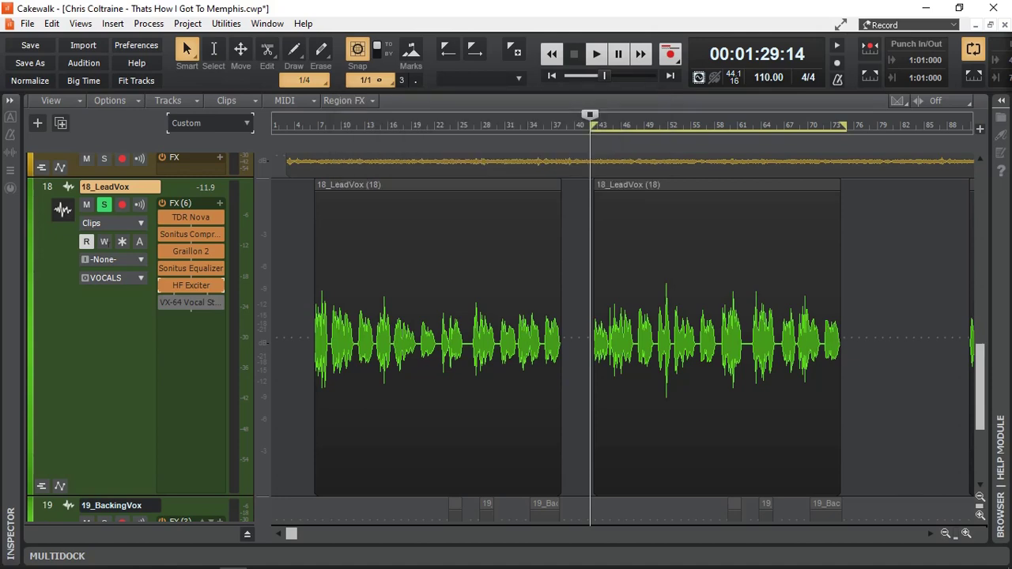
Open the VX-64 Vocal Strip and switch it from bypassed to active while the vocal plays
double_click(189, 303)
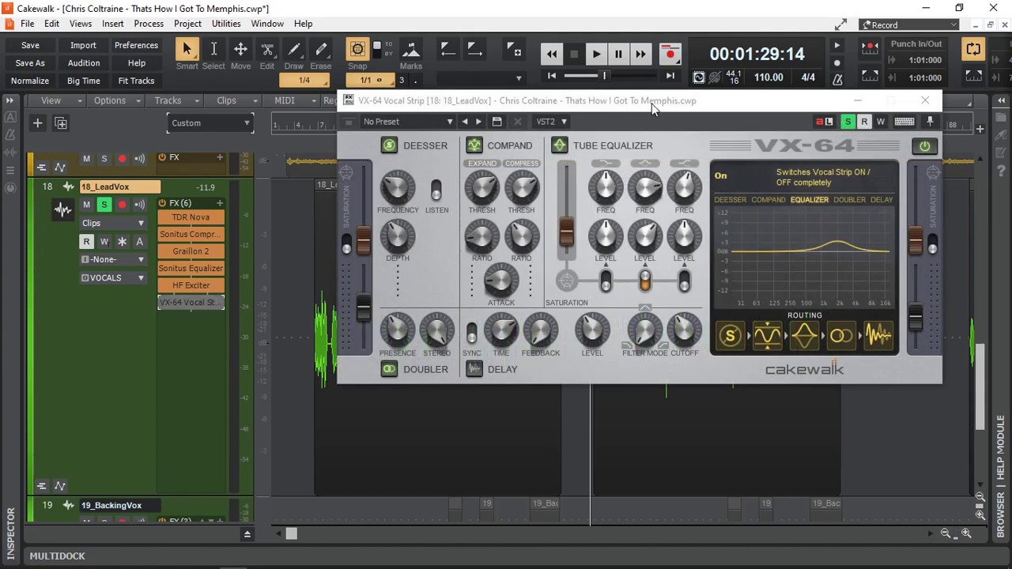
left_click_drag(651, 104, 636, 109)
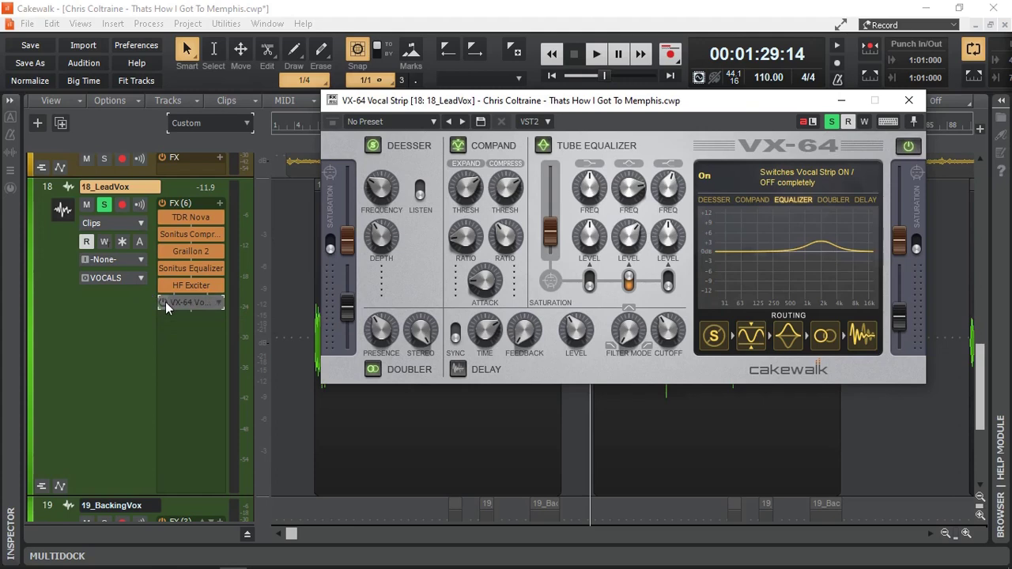
key("space")
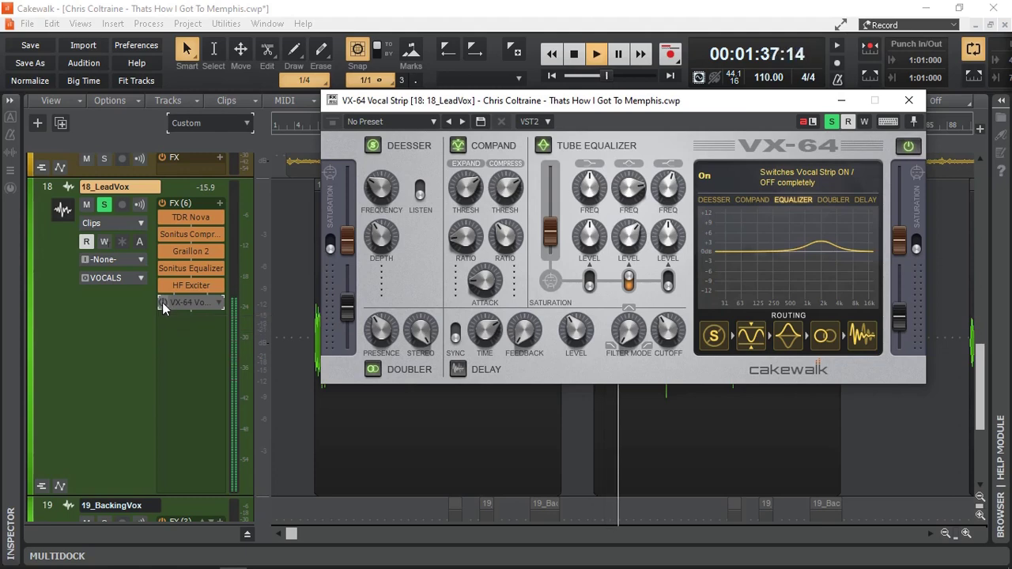
left_click(163, 302)
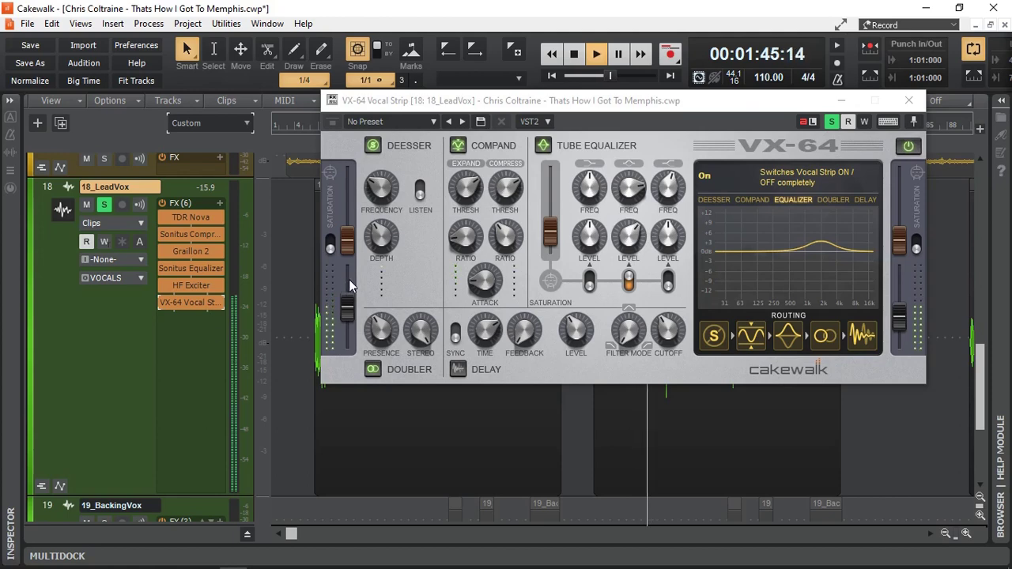
key("space")
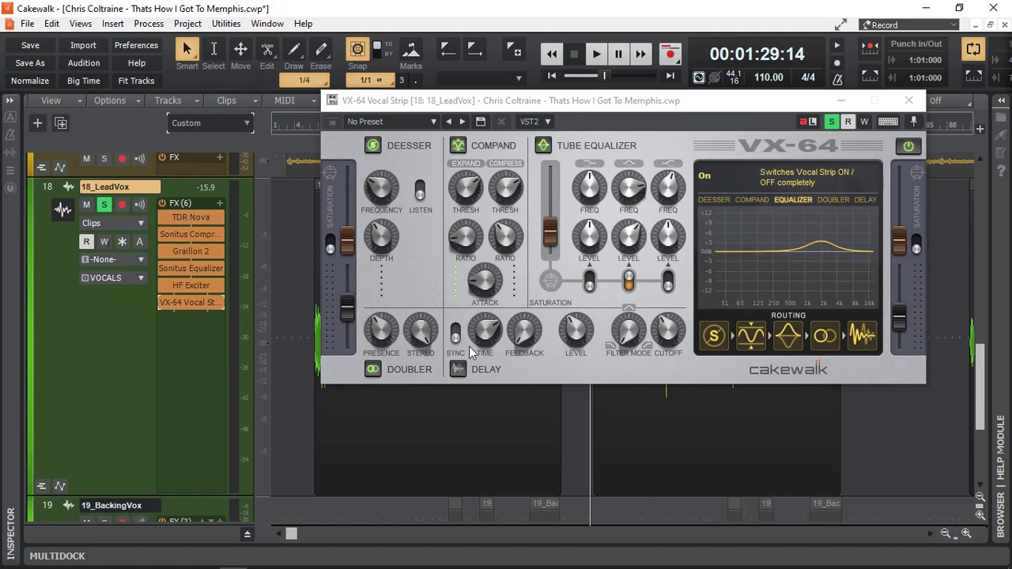
Turn on VX-64's Doubler, comparing it off and on during playback, and leave it on
left_click(373, 370)
key("space")
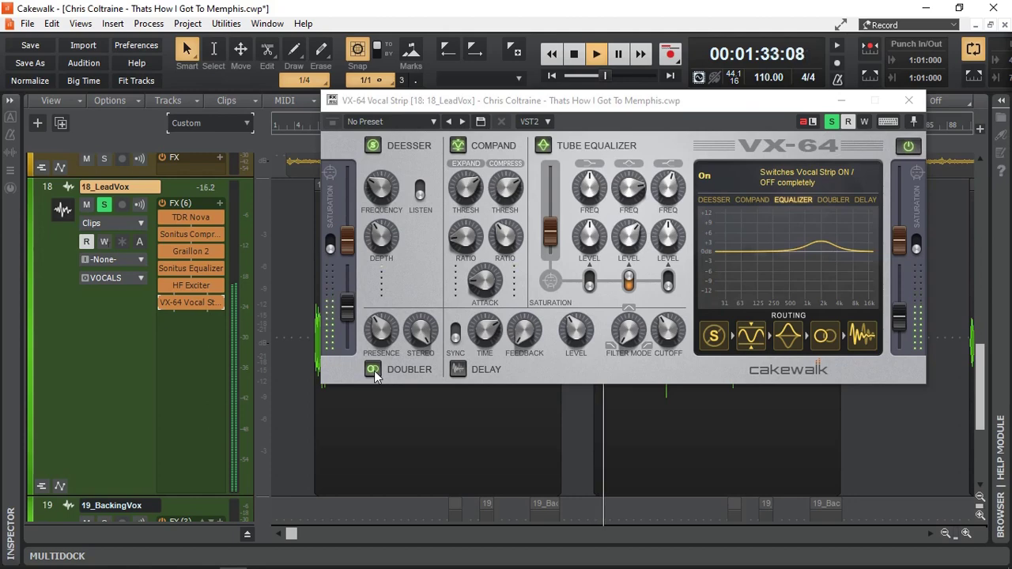
left_click(373, 370)
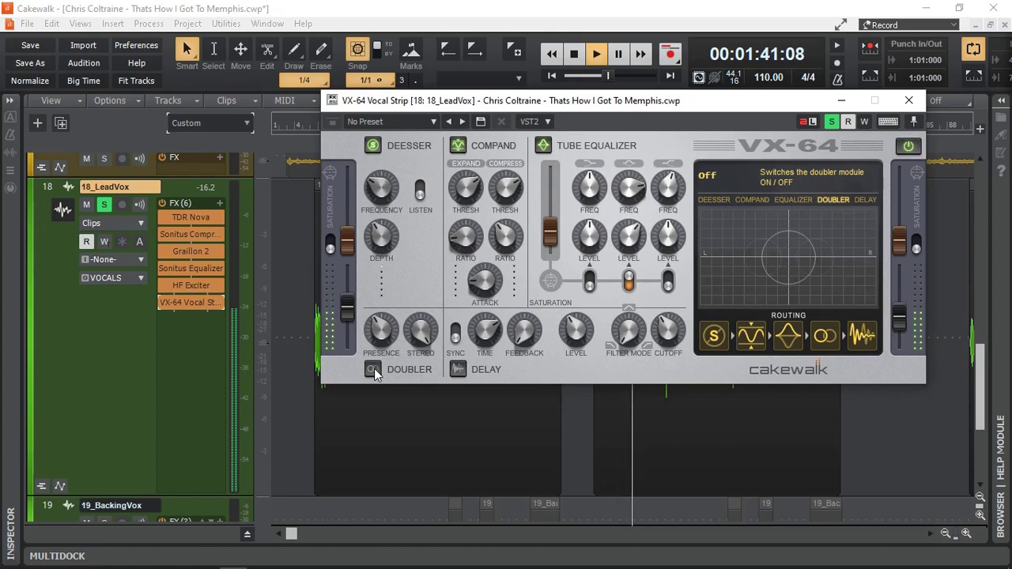
left_click(373, 369)
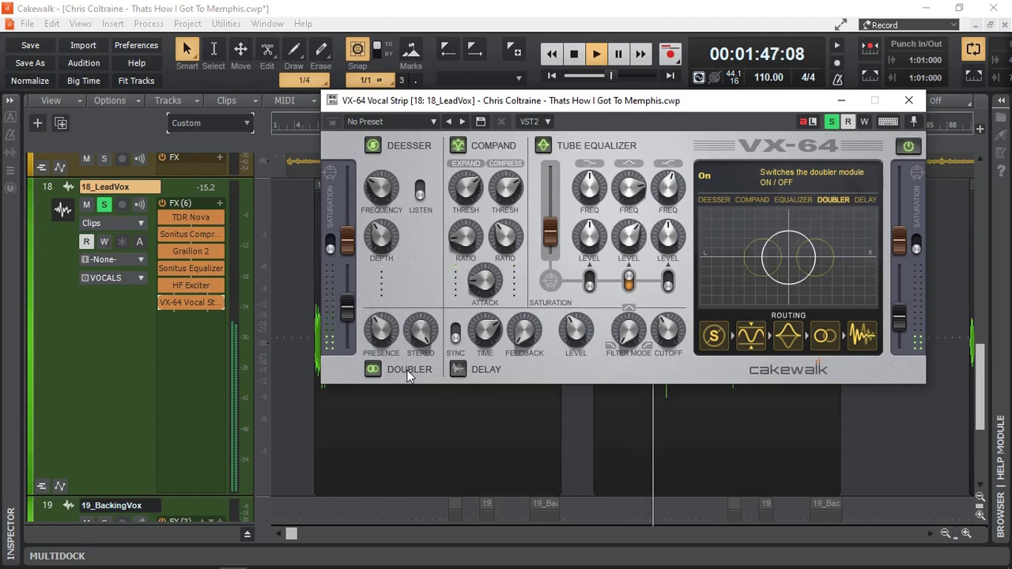
key("space")
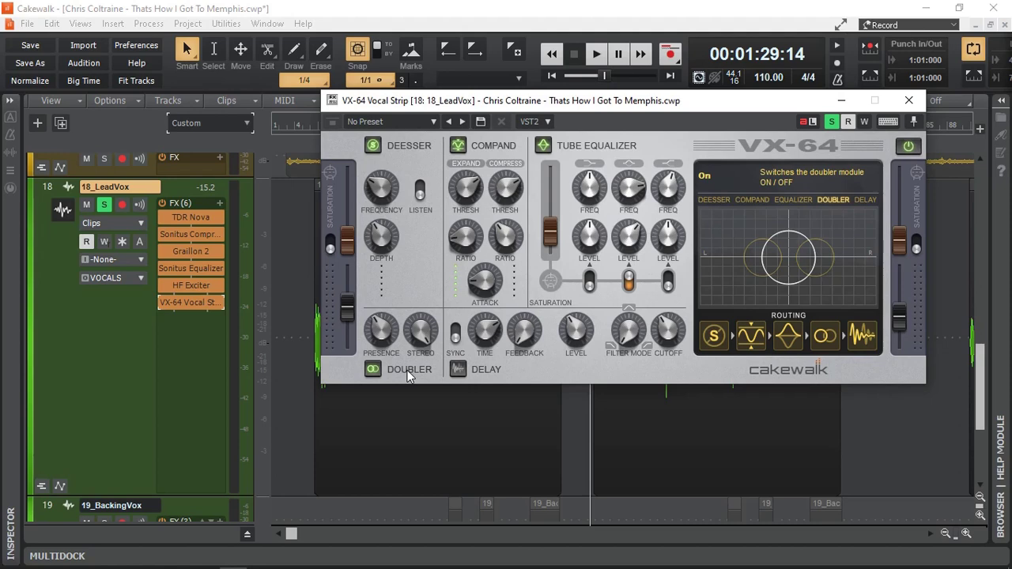
Close VX-64 and compare the lead-vocal playback with its FX rack bypassed and re-enabled
key("Escape")
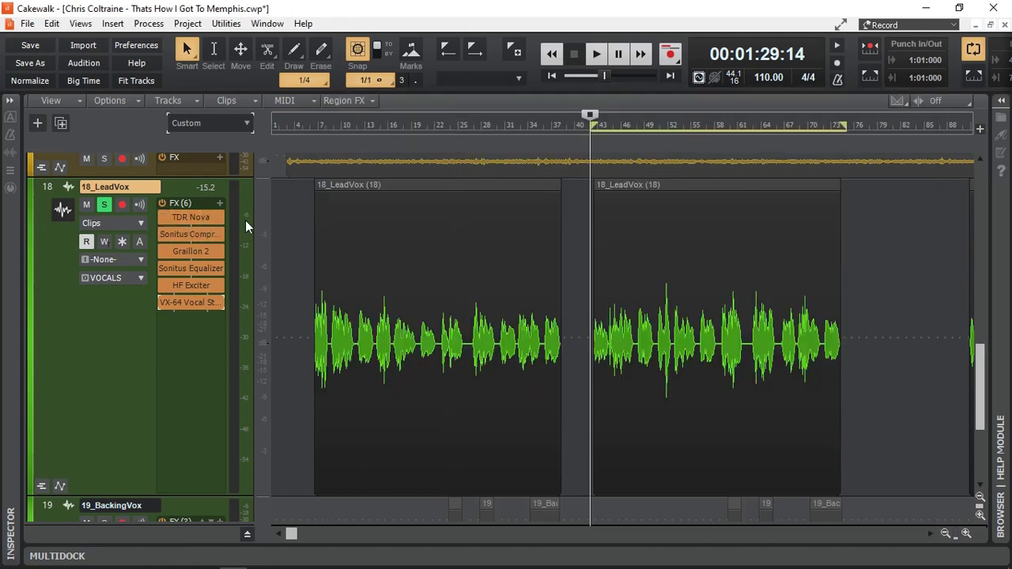
left_click(162, 203)
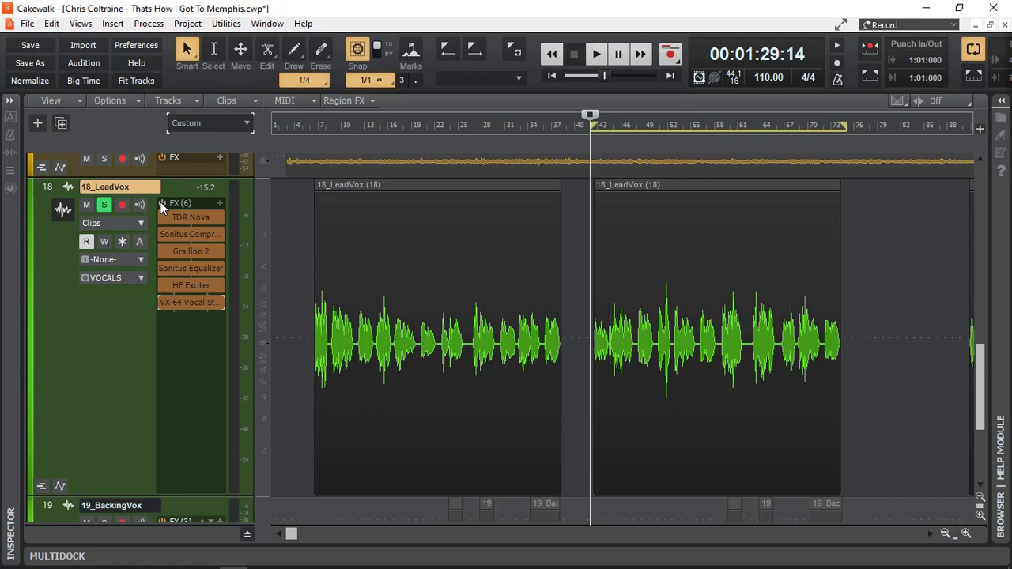
key("space")
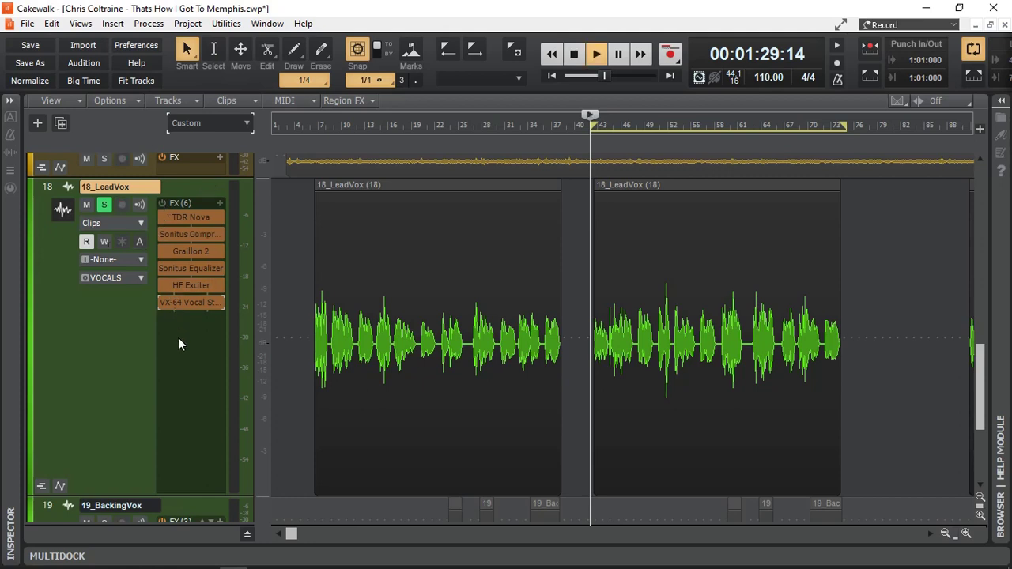
left_click(161, 202)
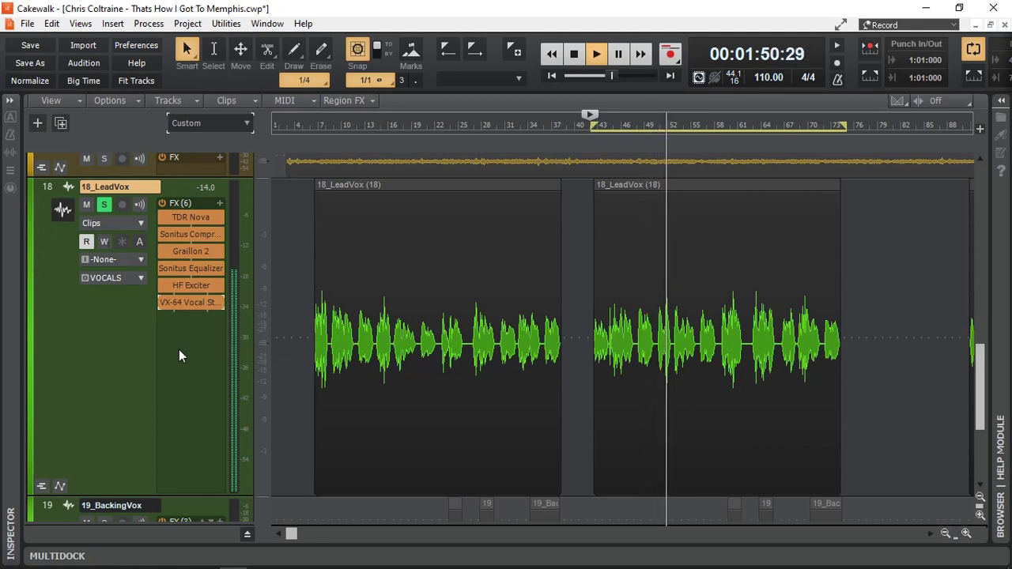
key("space")
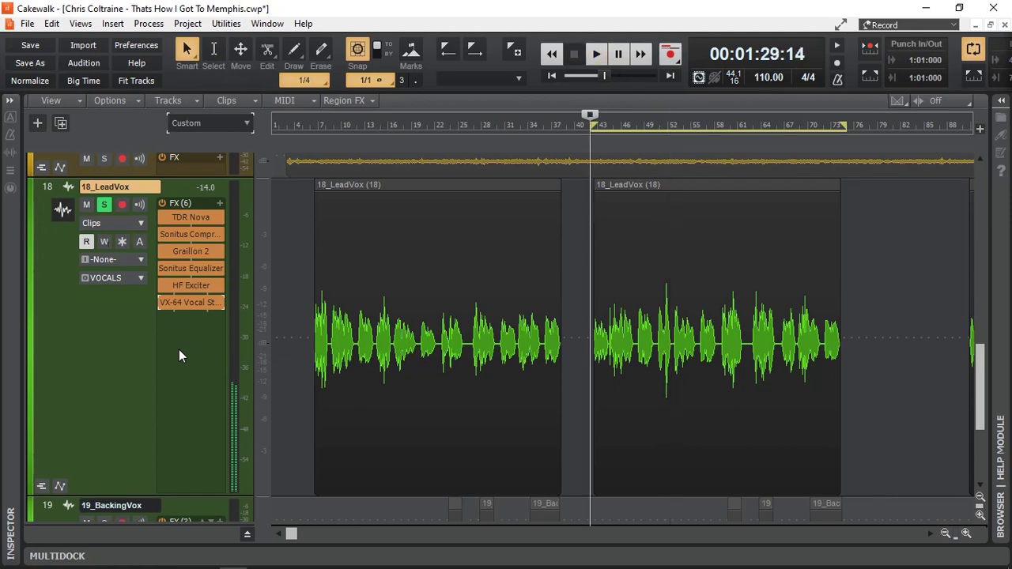
Unsolo 18_LeadVox and play back the full mix with the vocal
key("s")
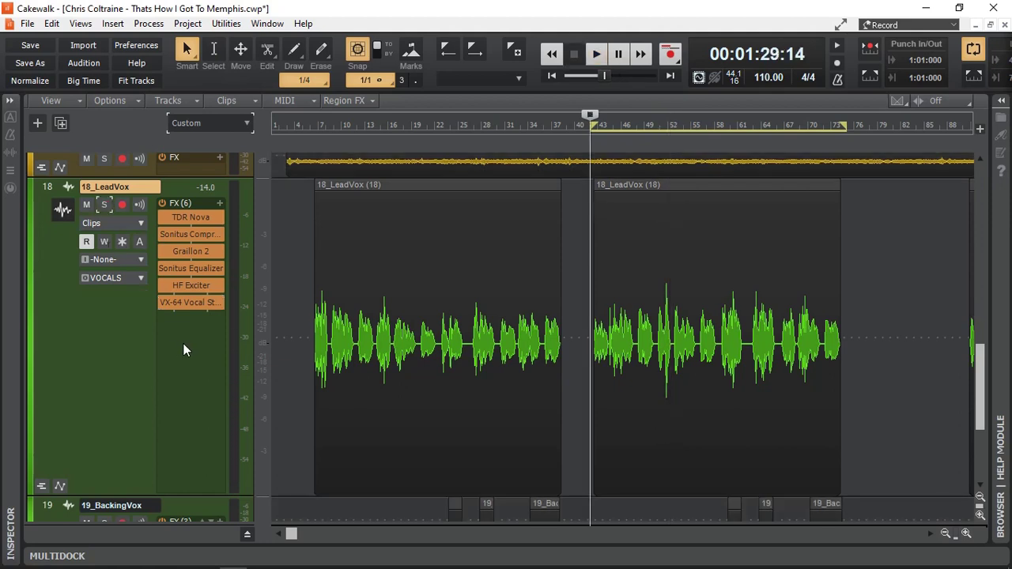
key("space")
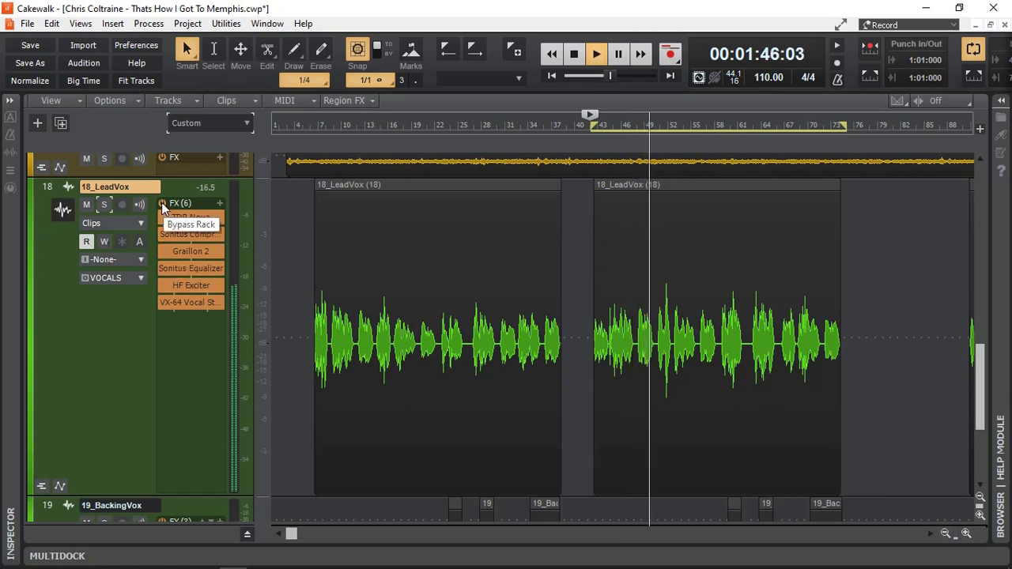
key("space")
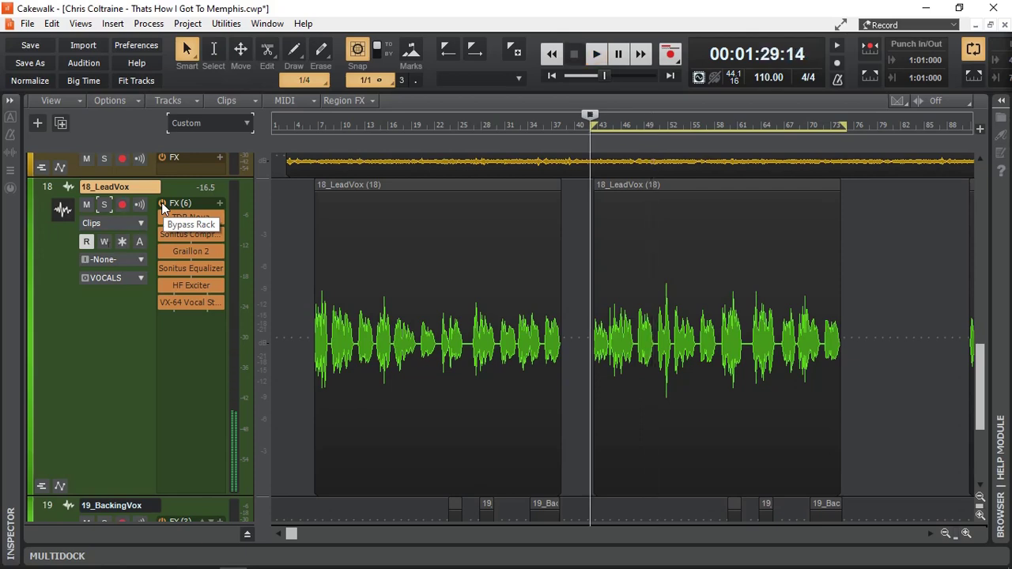
In the Console view, open the Master bus's Unlimited limiter (0.0 dB threshold, −0.80 dB output)
key("alt+2")
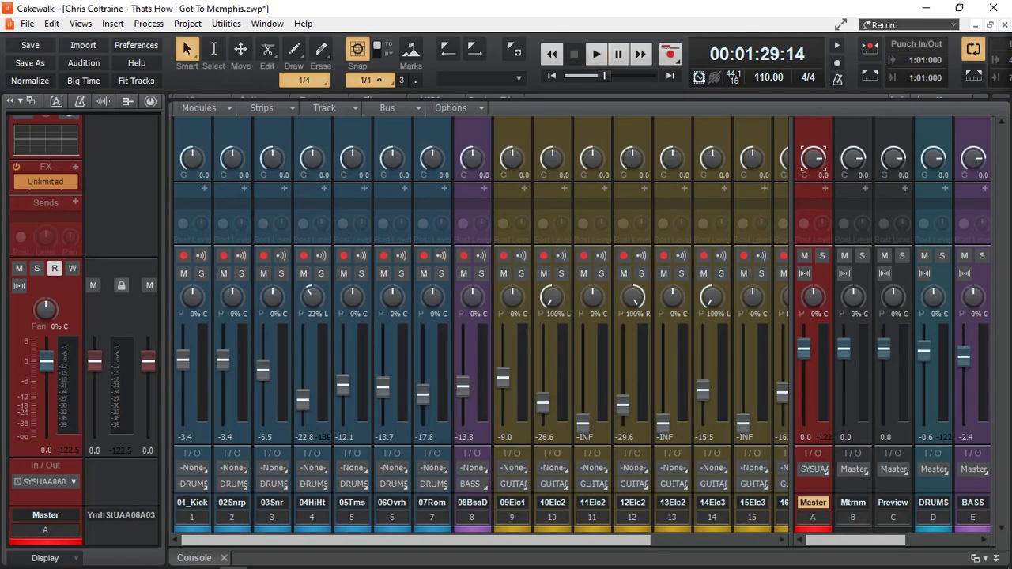
double_click(48, 188)
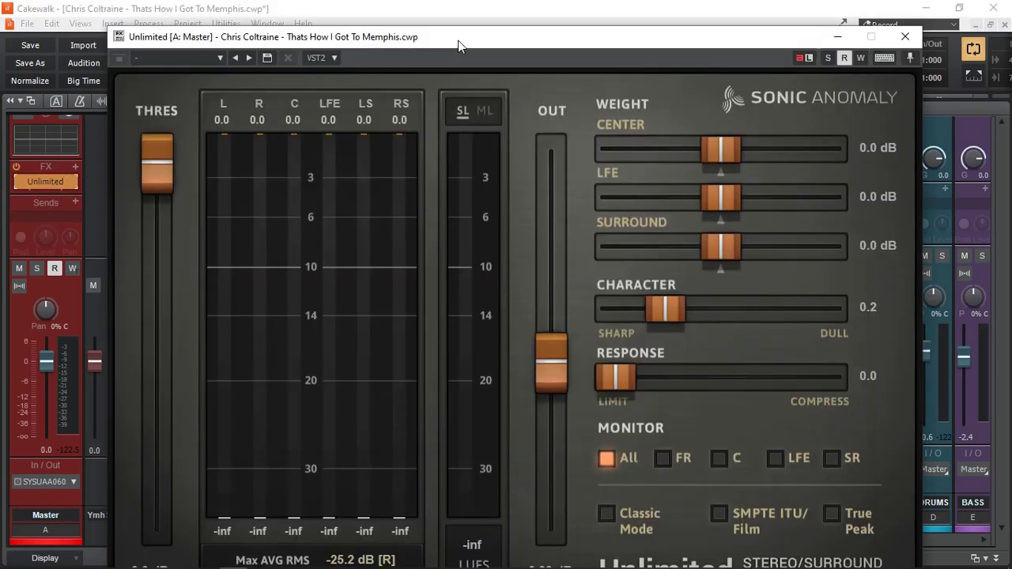
left_click_drag(550, 41, 558, 24)
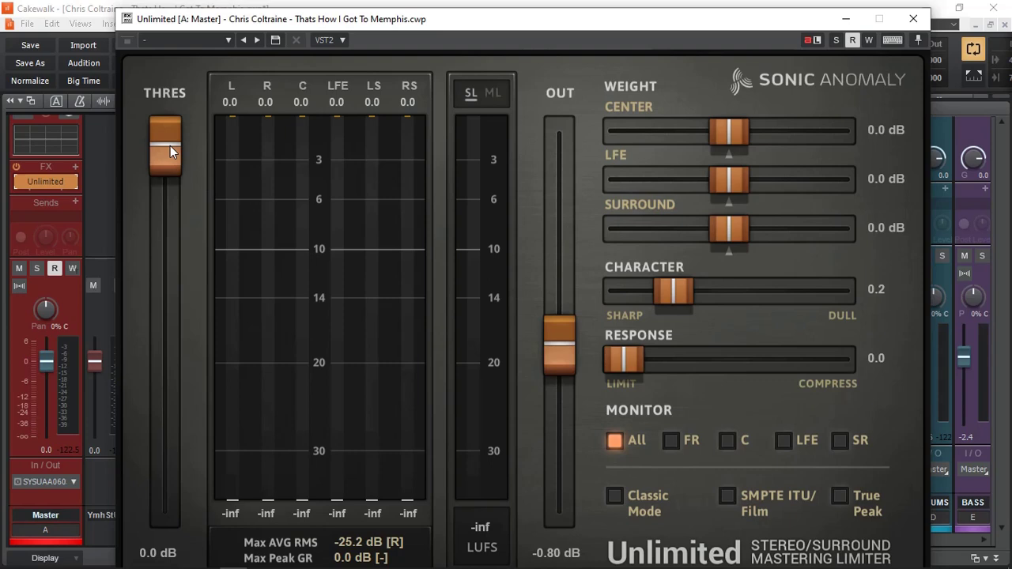
key("space")
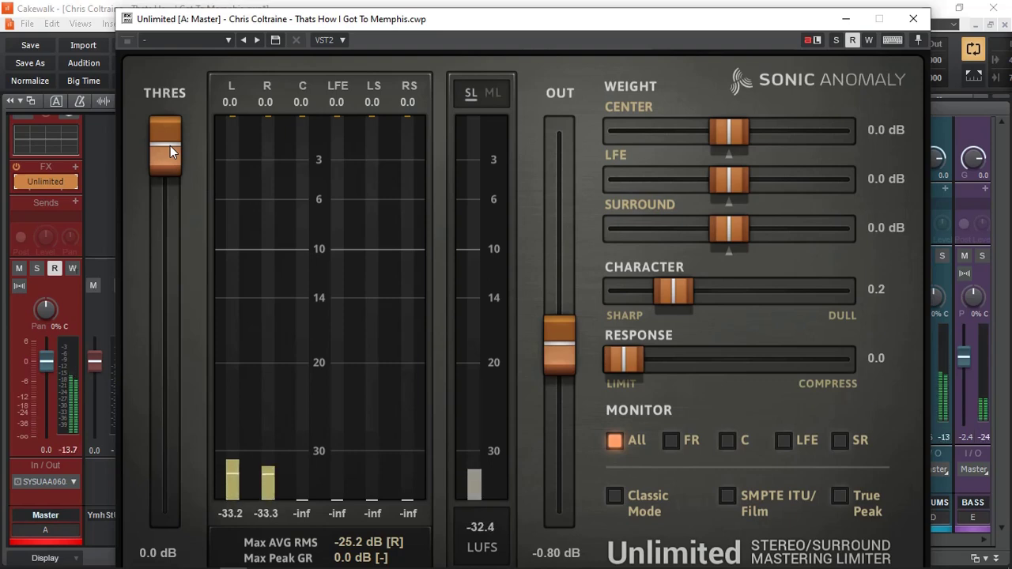
left_click_drag(170, 147, 177, 294)
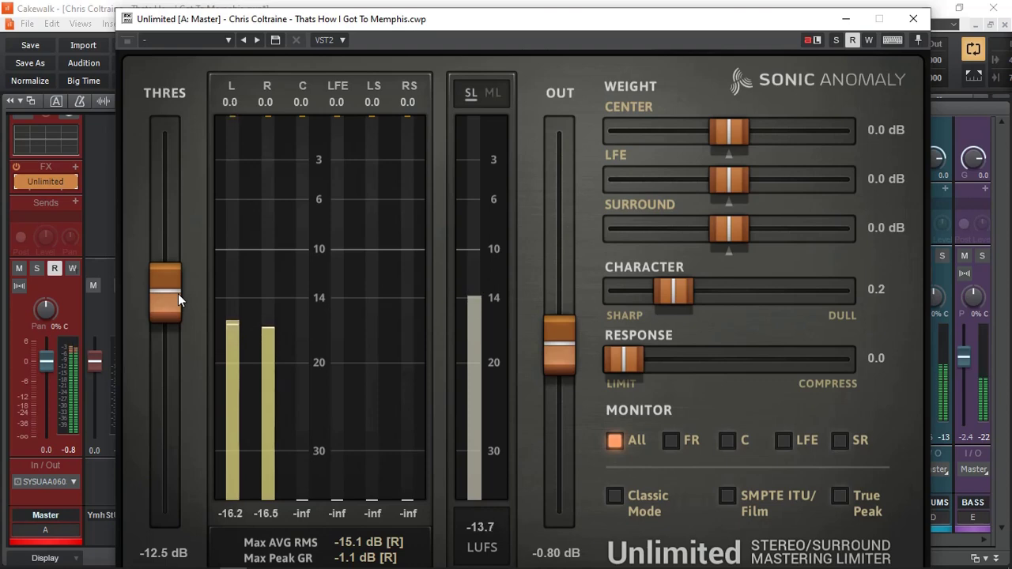
left_click_drag(179, 294, 180, 97)
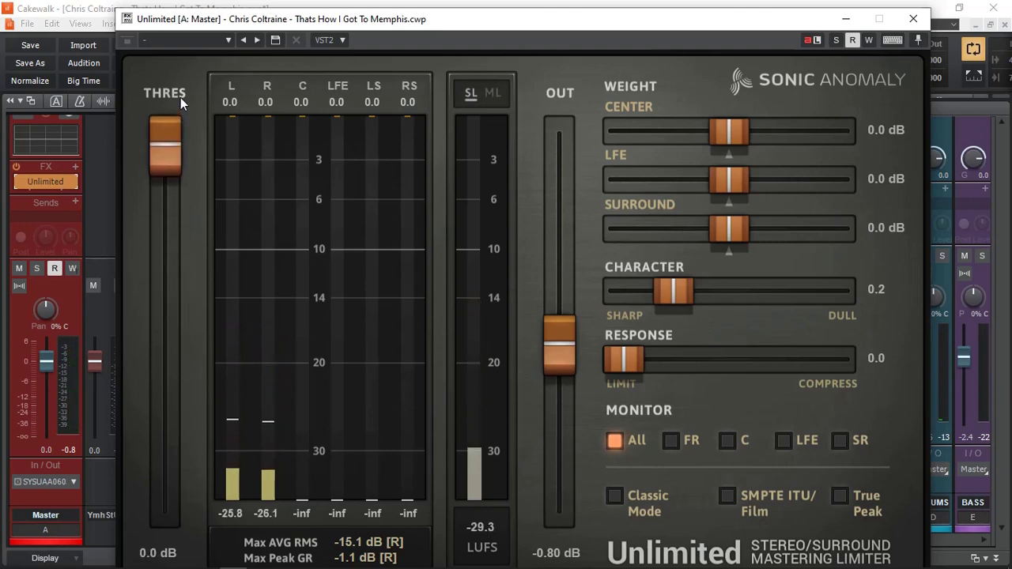